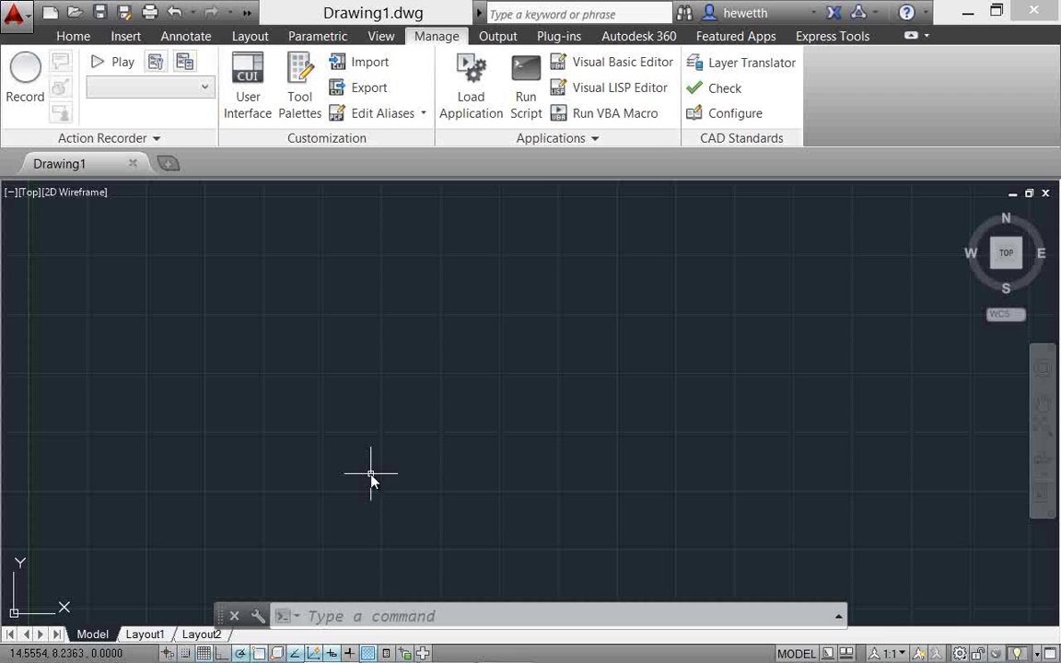
Run TABLE from the misspelled 'tabel' search, then dismiss the Insert Table dialog
click(368, 617)
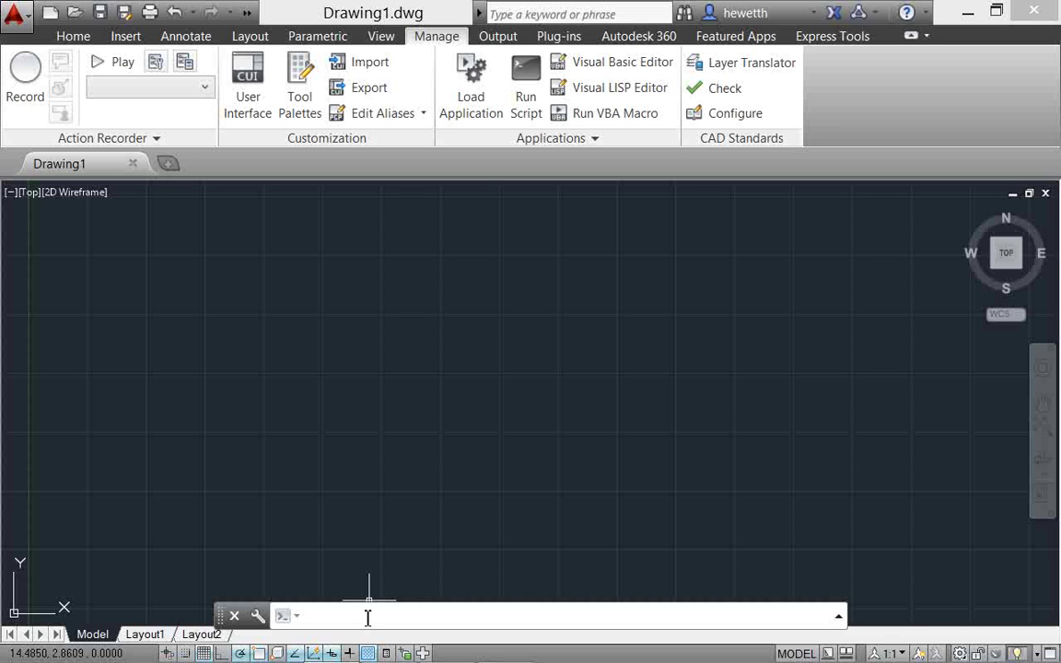
text(tab)
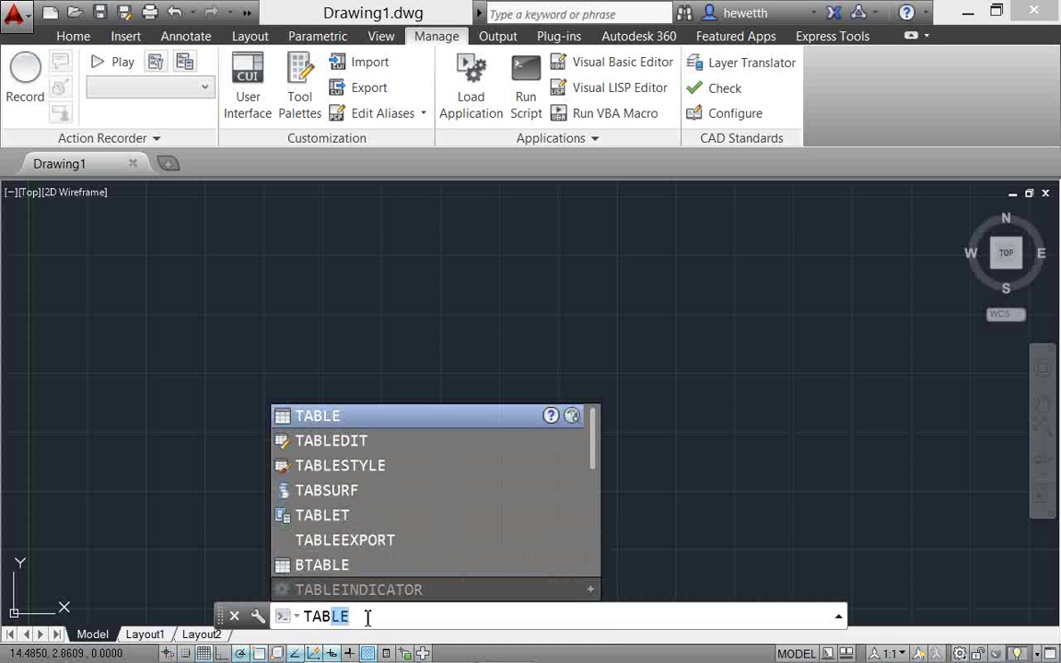
text(el)
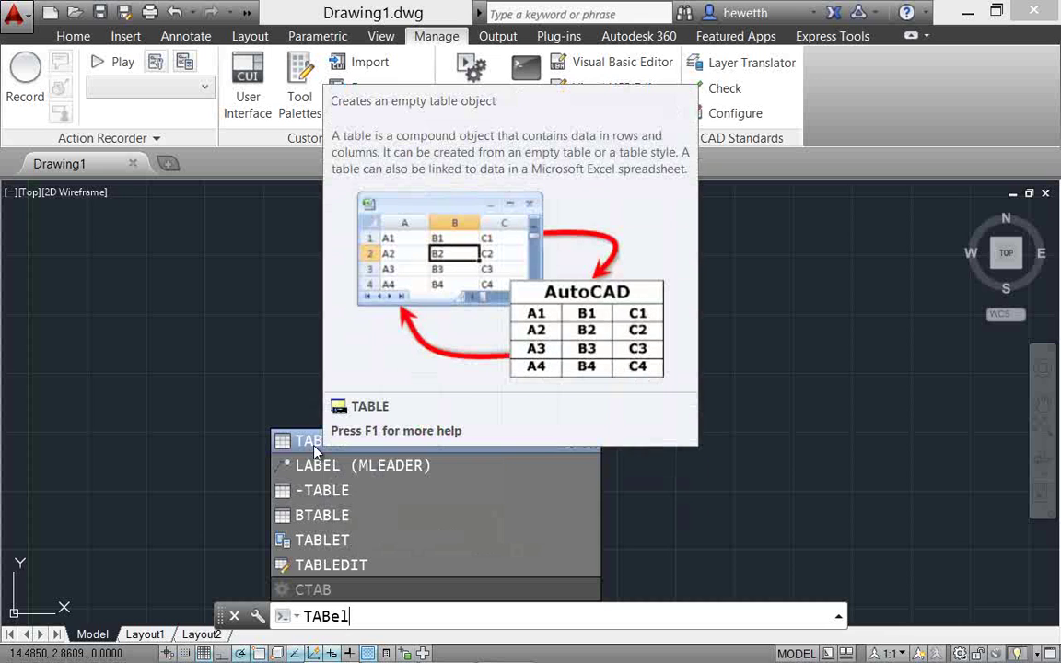
click(315, 448)
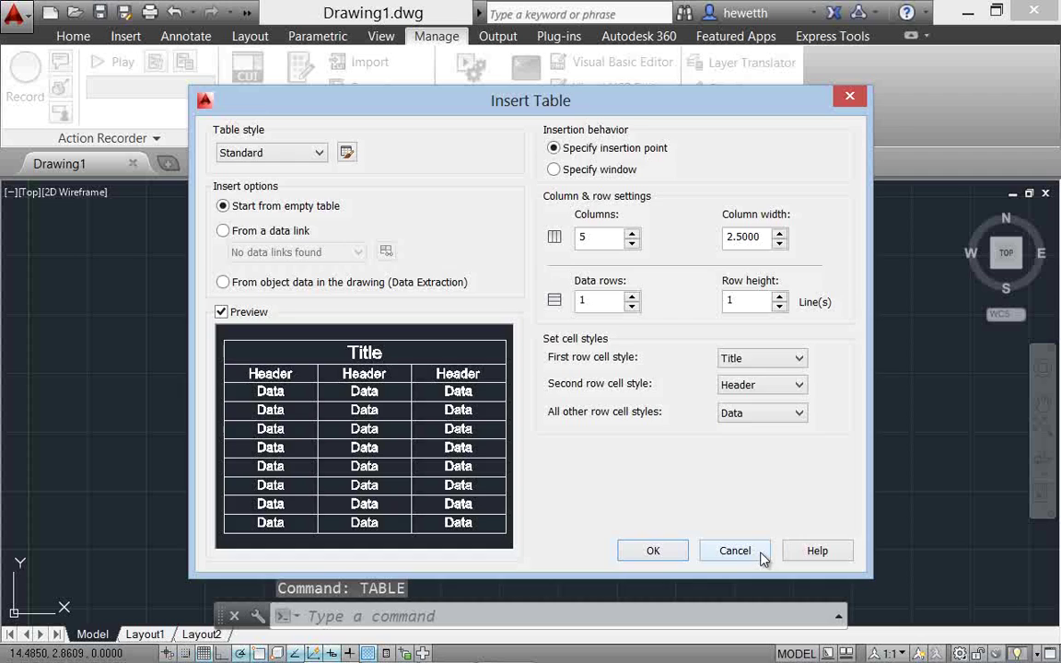
click(736, 549)
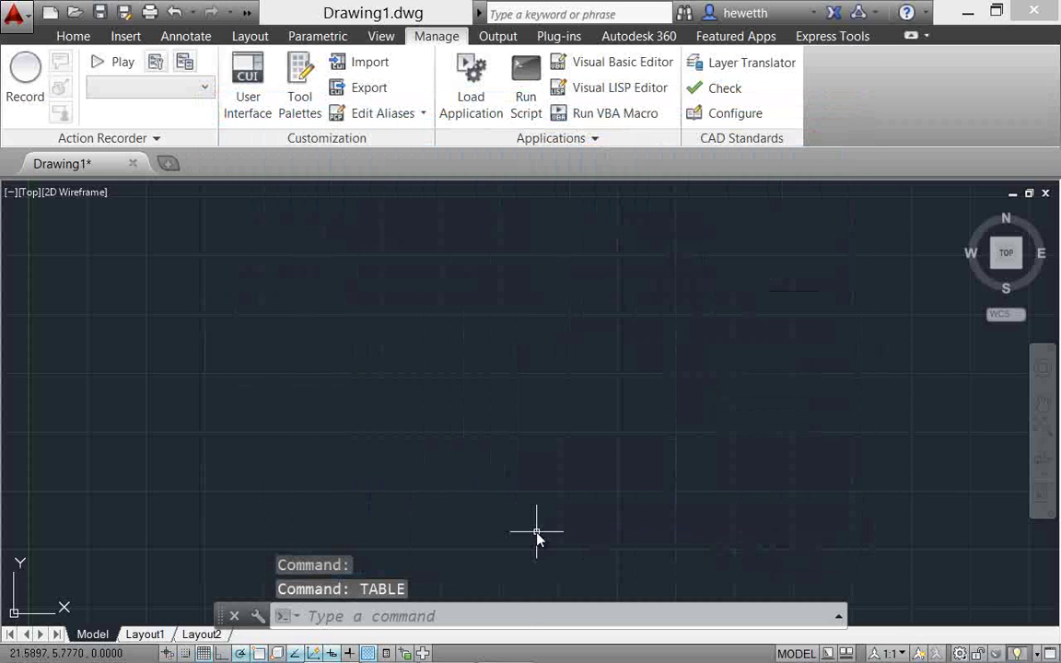
Cancel the pending command and clear the misspelled OFEST entry
click(520, 624)
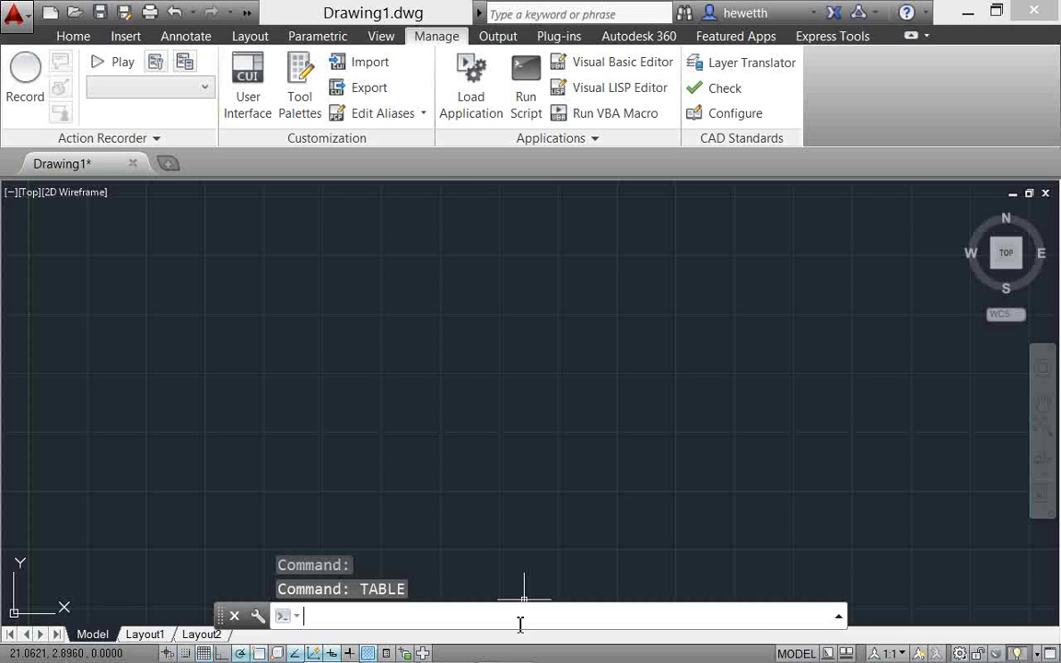
key(Escape)
click(373, 618)
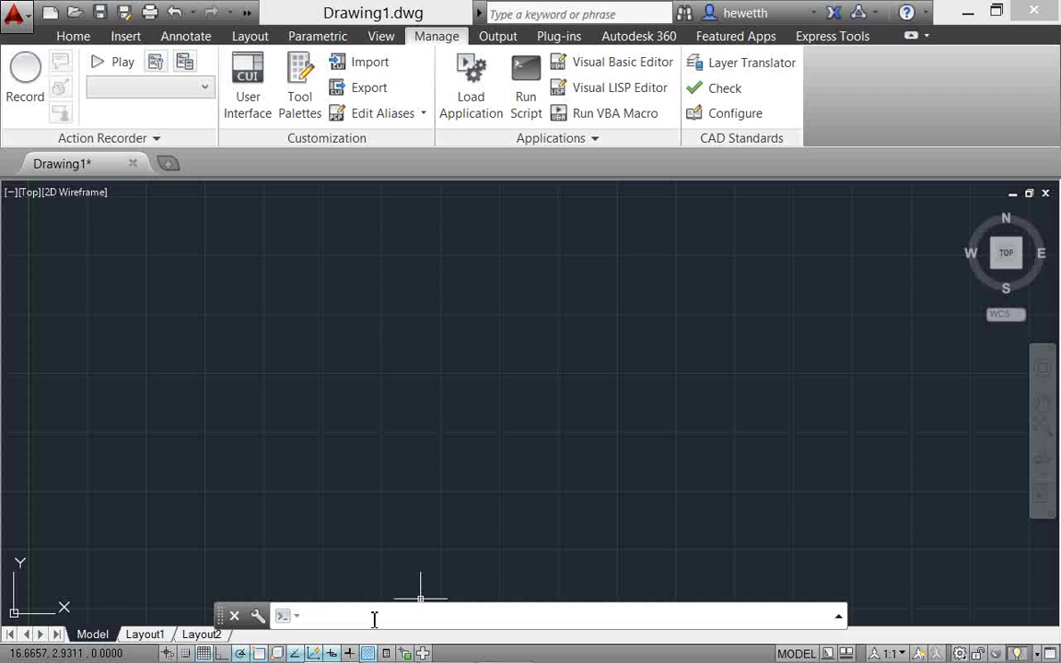
text(OFEST)
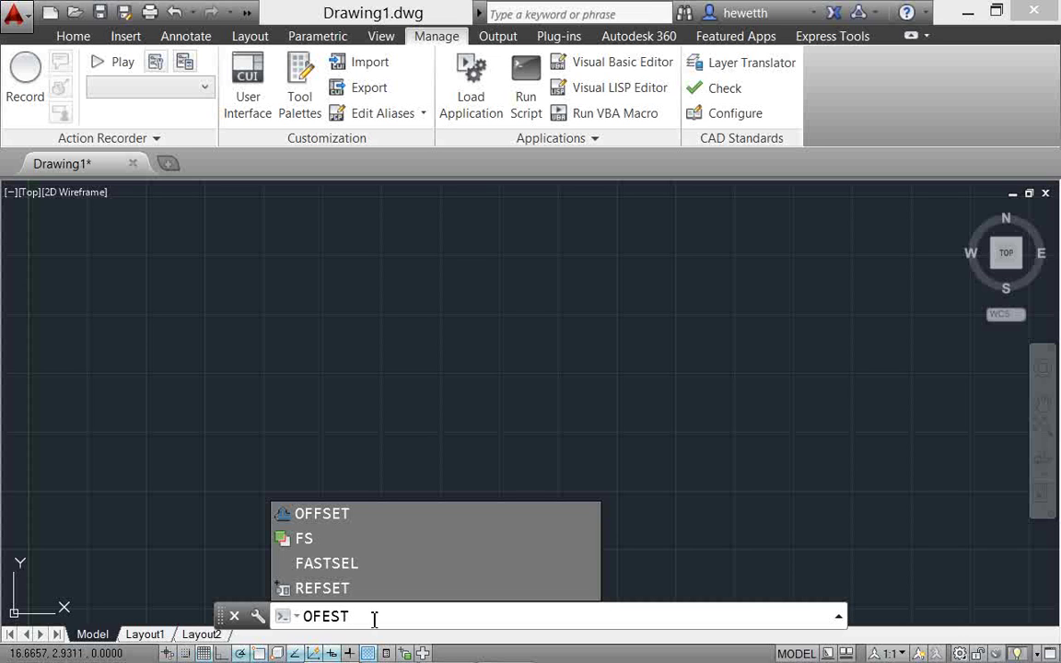
key(Escape)
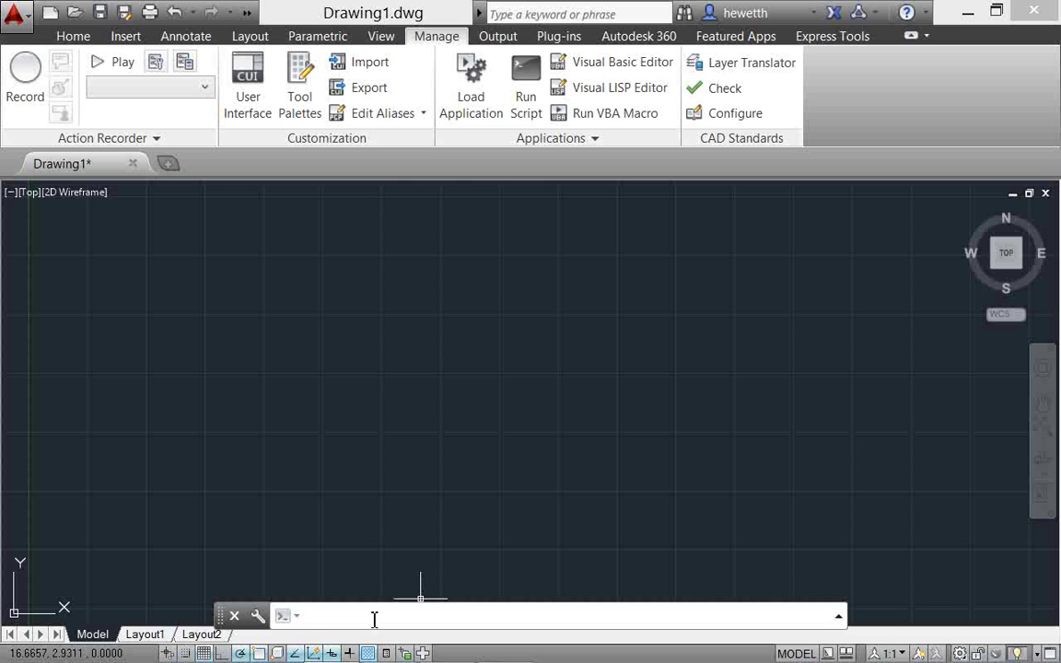
Search for SETTING and open the grid and snap Drafting Settings
text(SETT)
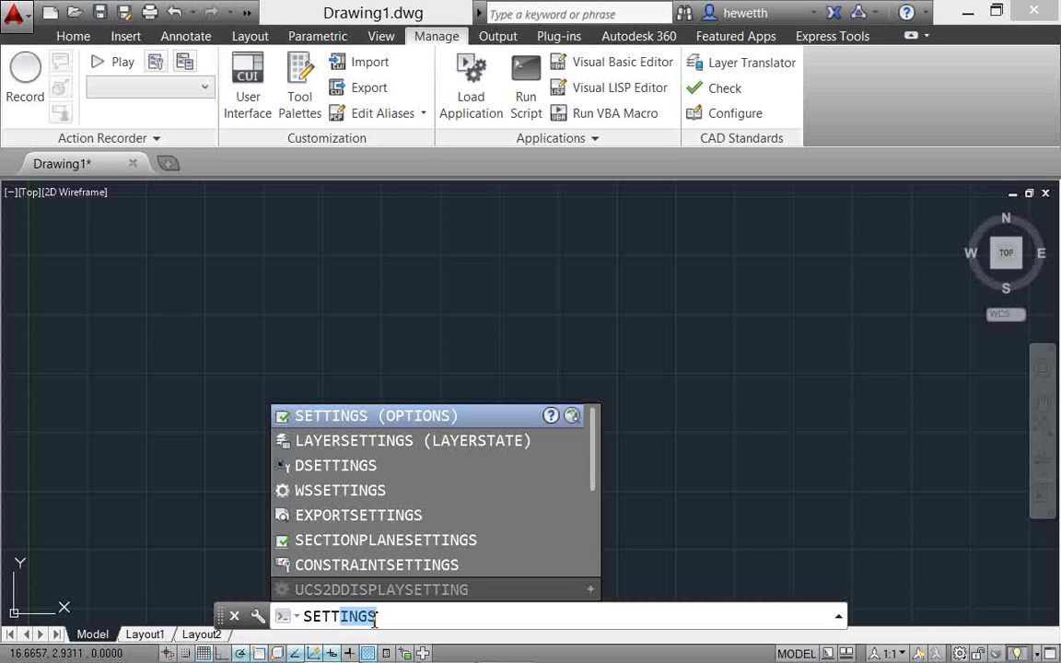
text(ING)
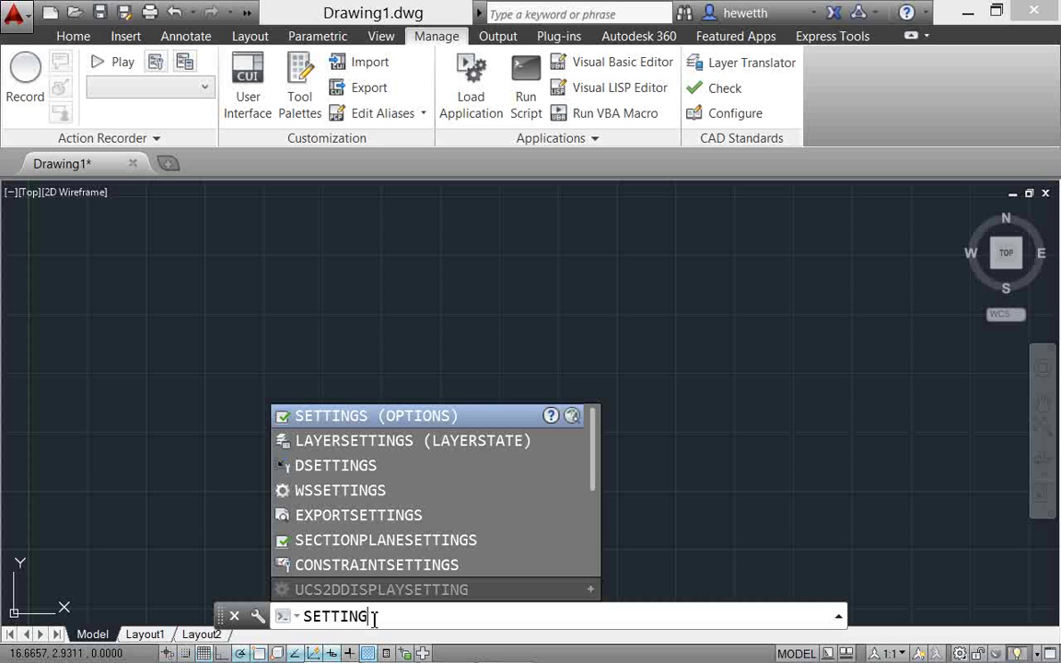
click(350, 467)
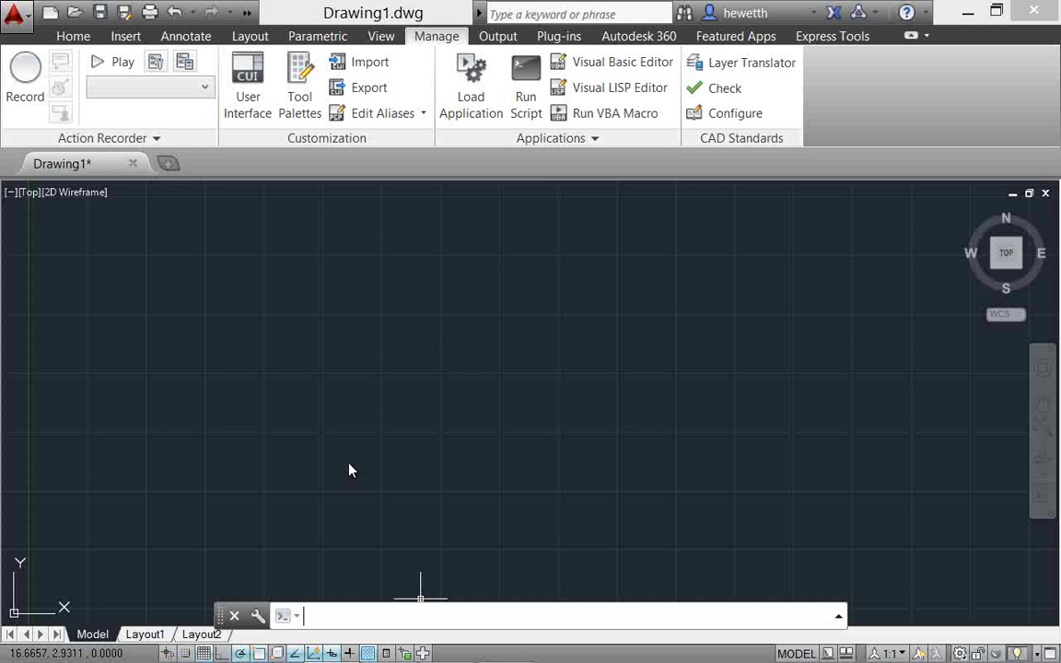
Abandon the SETTI and SYM searches, then open acadSynonymsGlobalDB.pgp via Edit Synonym List
text(SE)
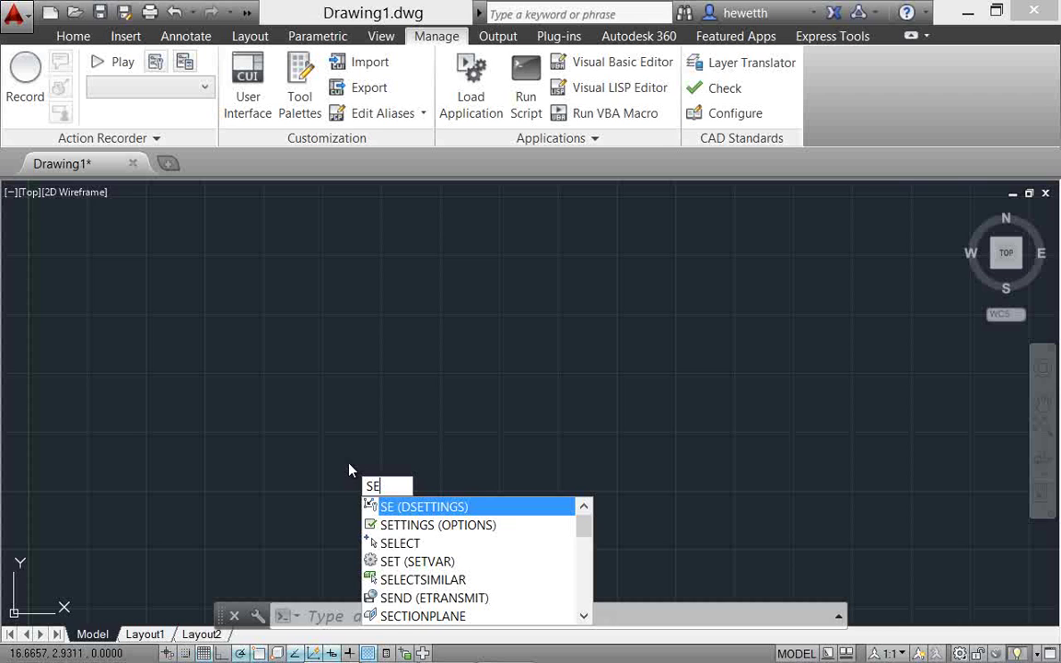
text(TTI)
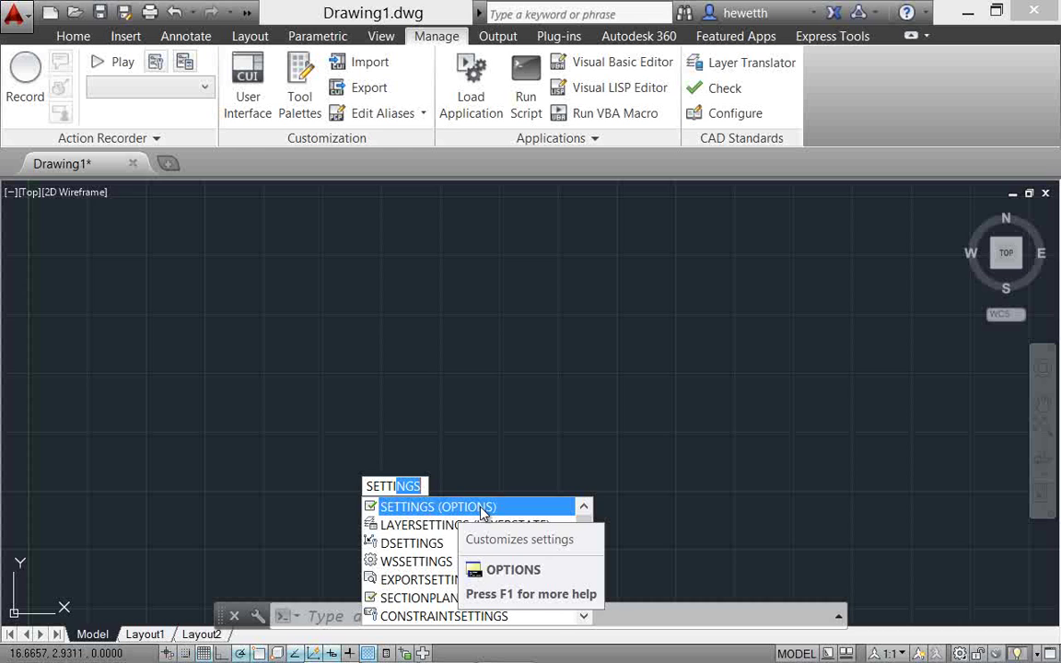
key(Escape)
key(Escape)
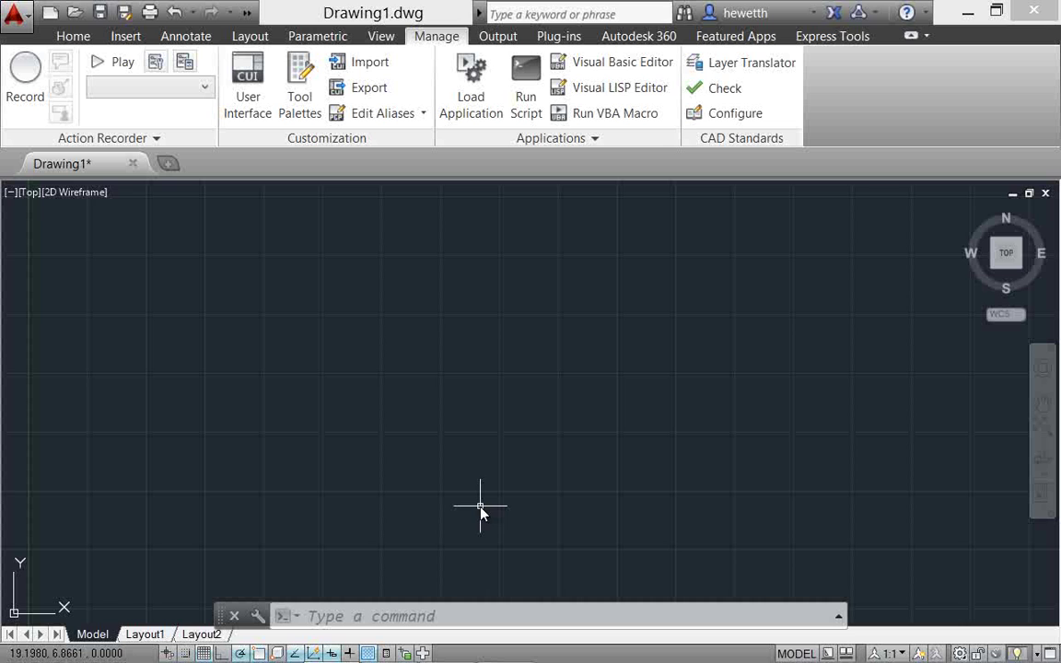
text(SYM)
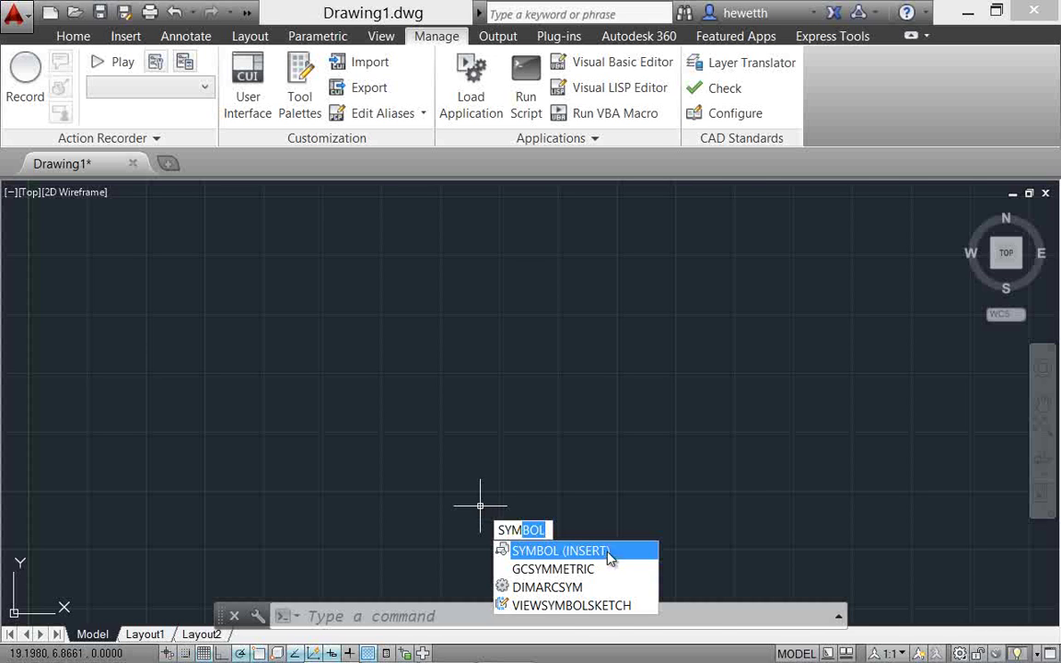
key(Escape)
key(Escape)
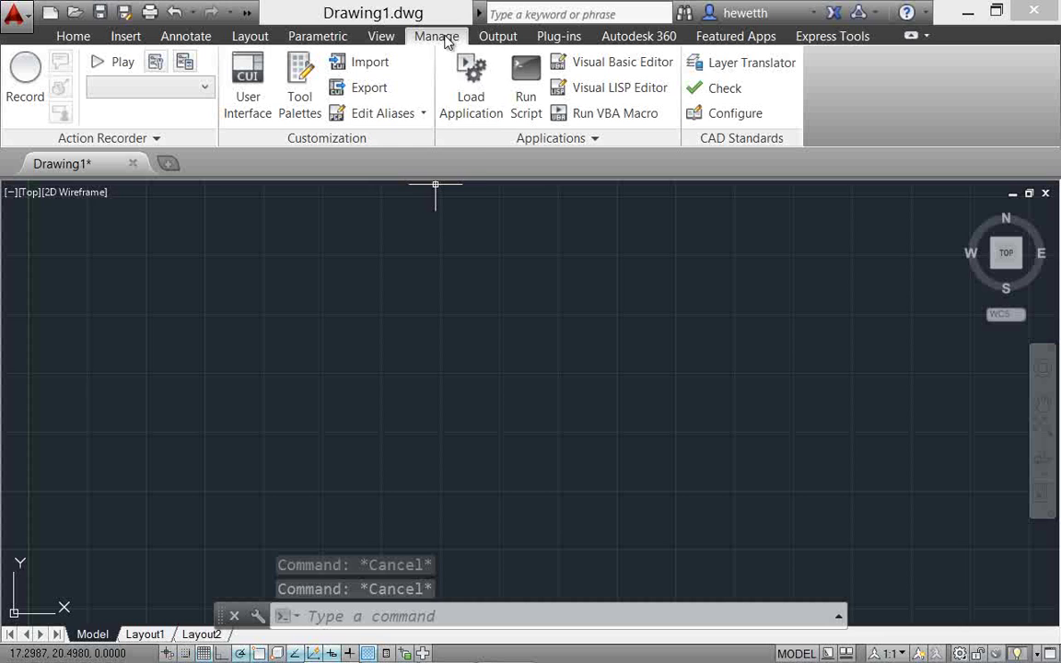
click(424, 115)
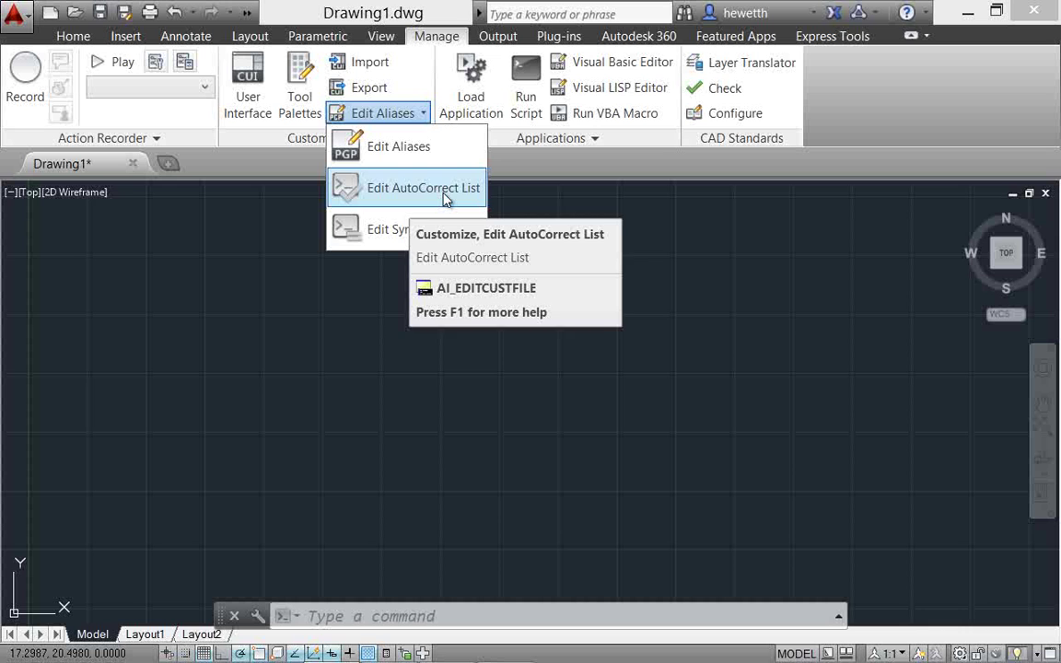
click(385, 237)
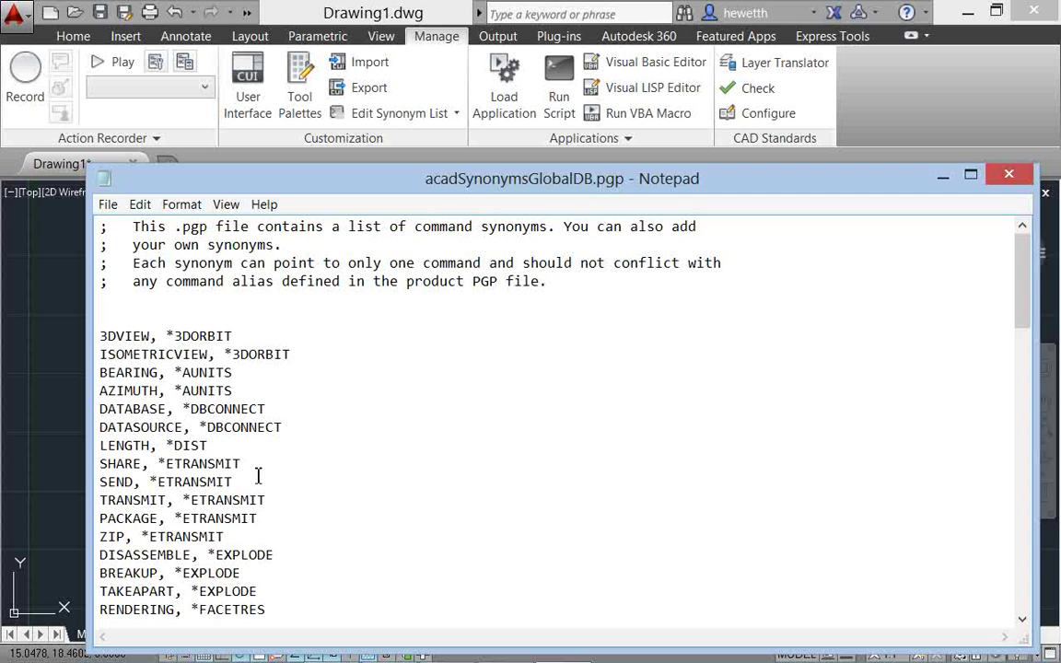
Select the ZIP synonym, browse down the list, and close the synonym file
double_click(106, 536)
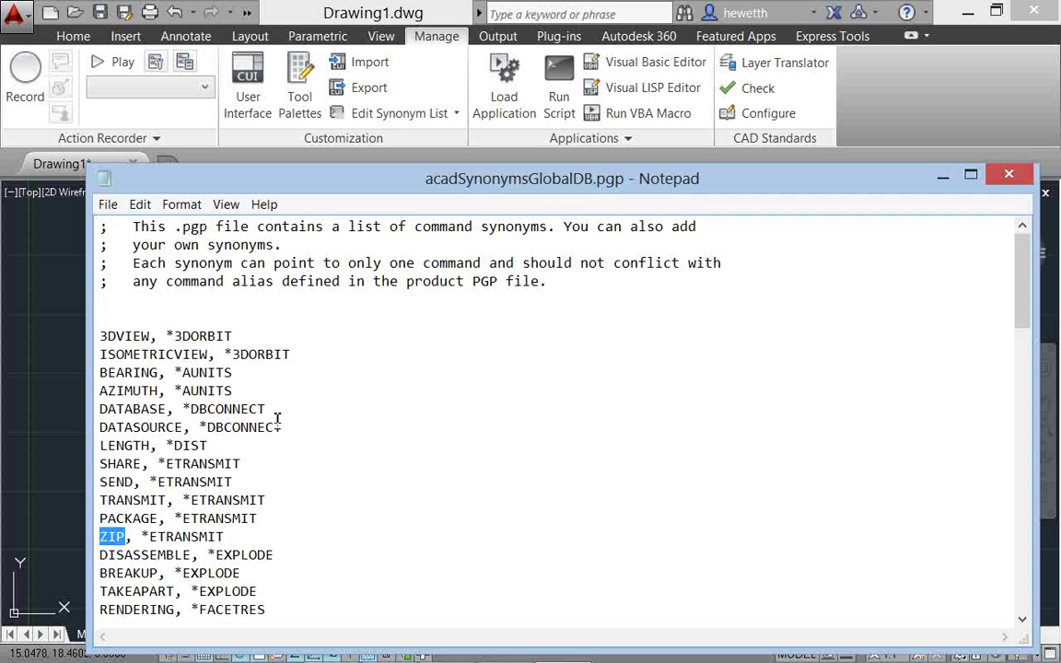
scroll(277, 418, down, 4)
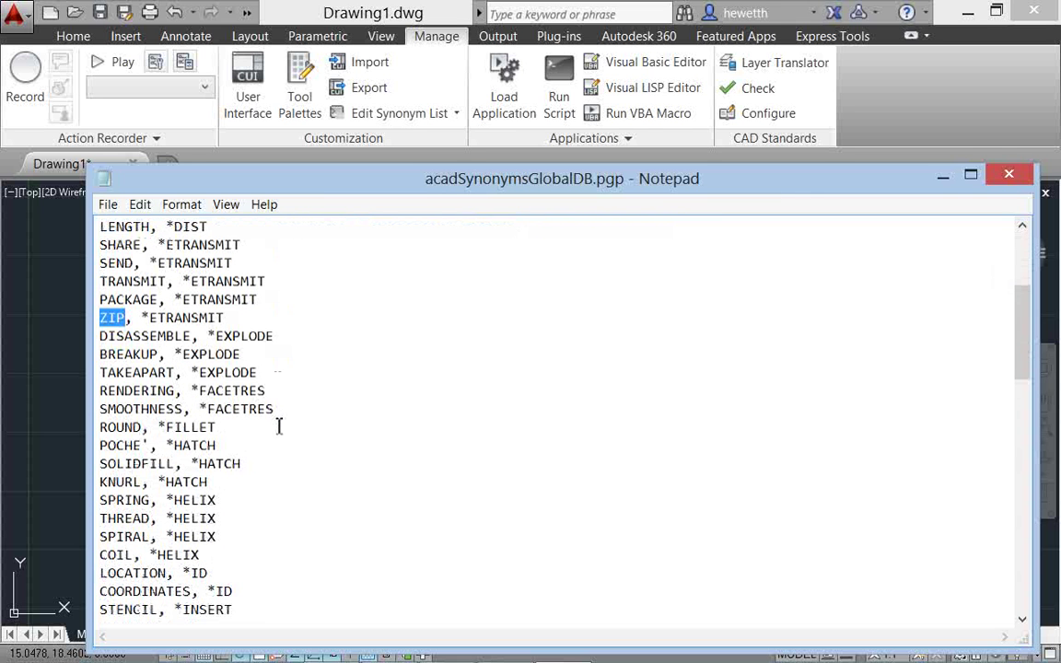
click(1010, 177)
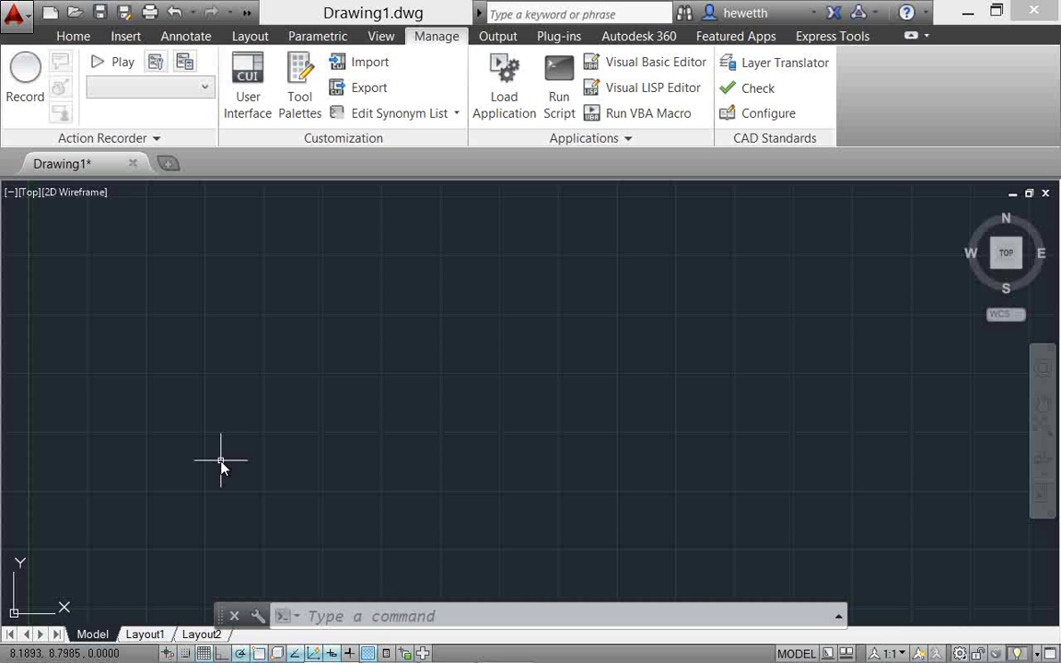
text(A)
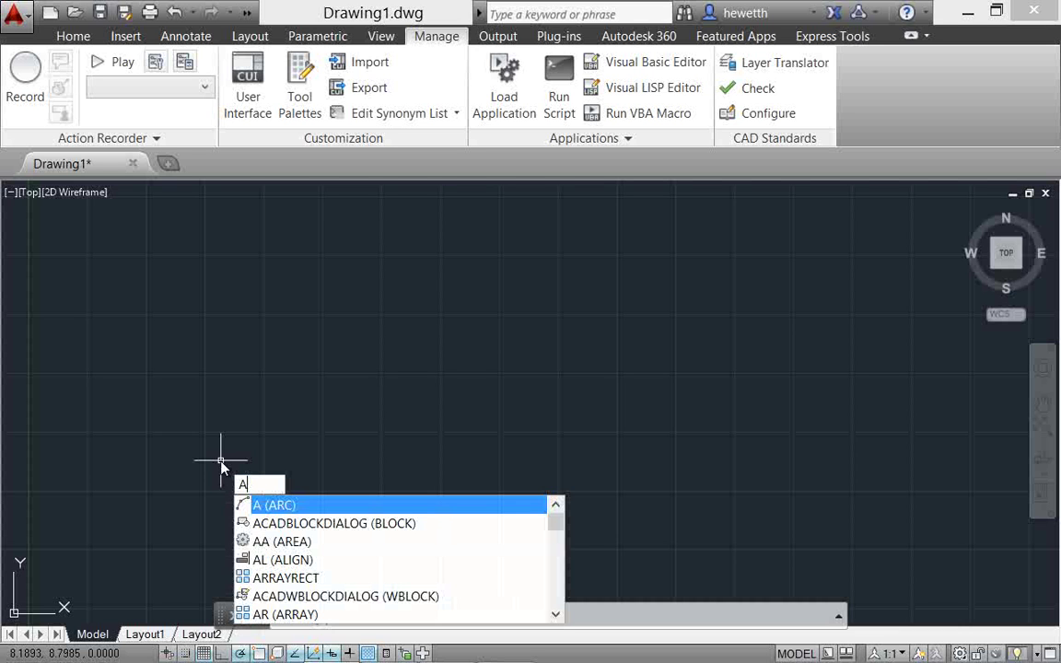
text(R)
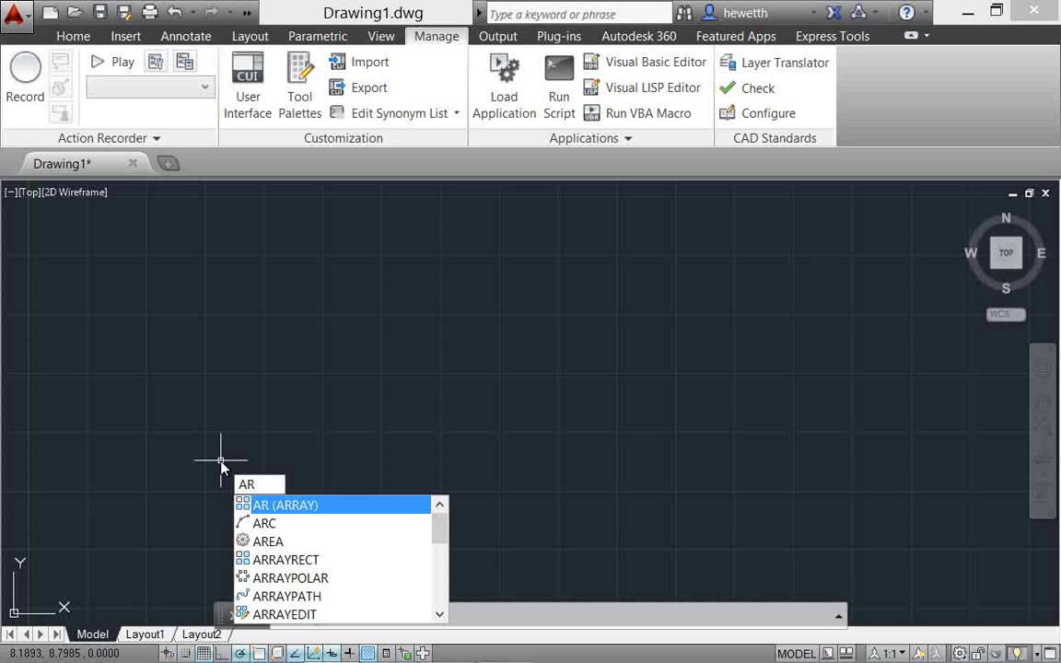
key(Down)
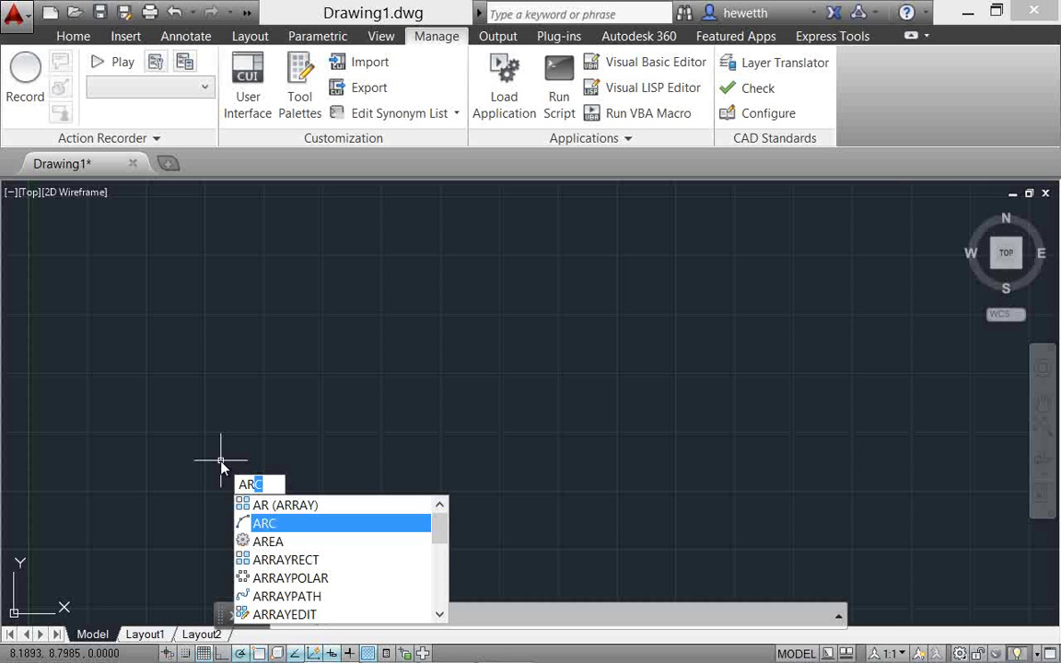
key(Down)
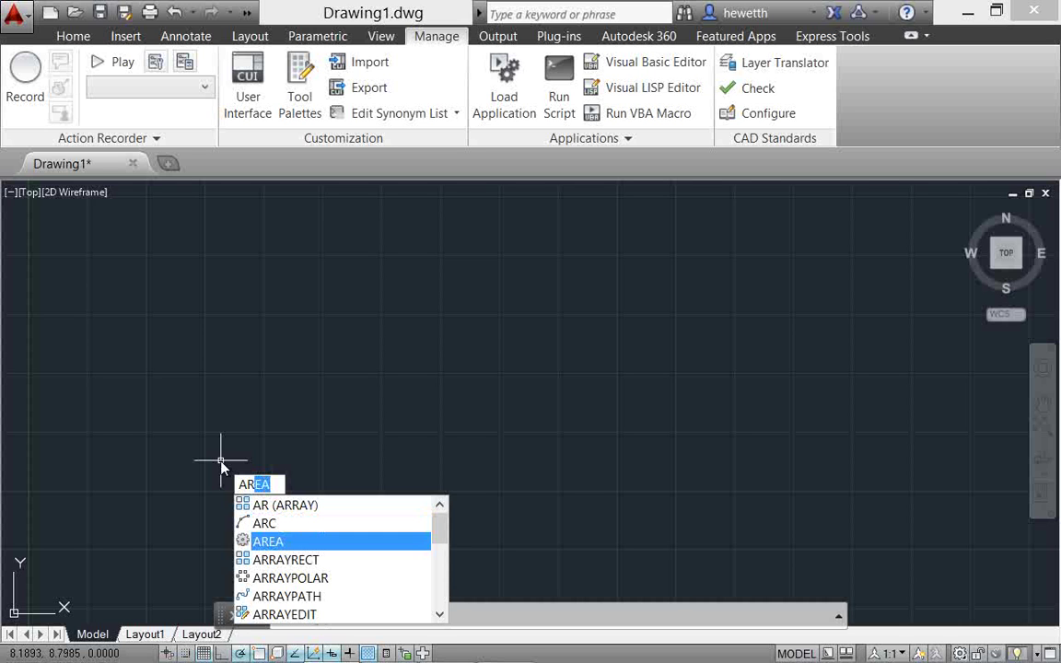
key(Return)
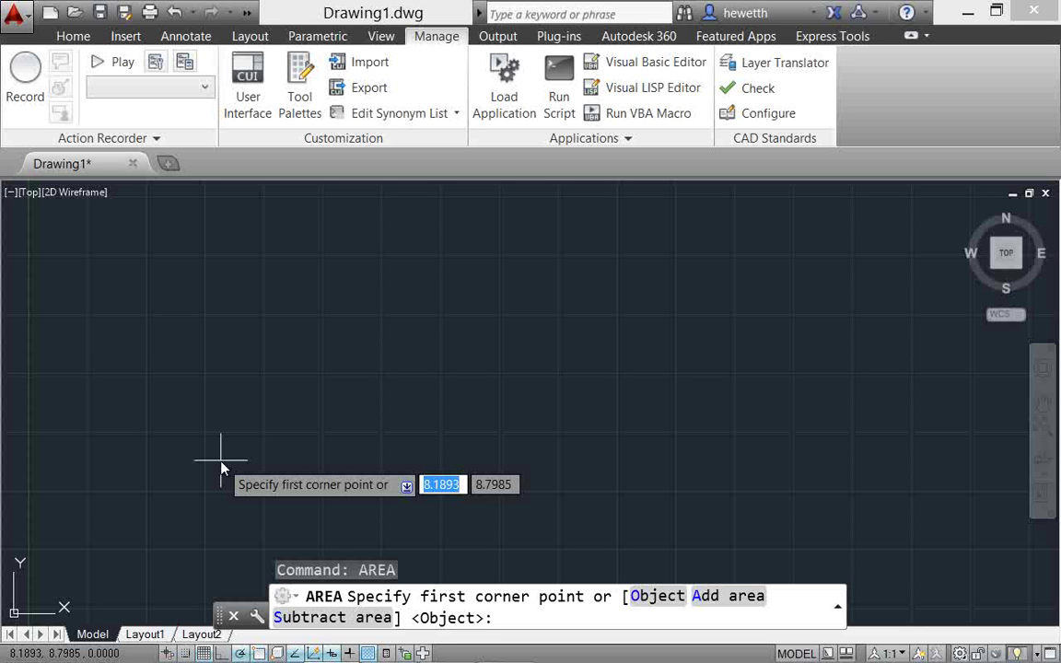
key(Escape)
text(AR)
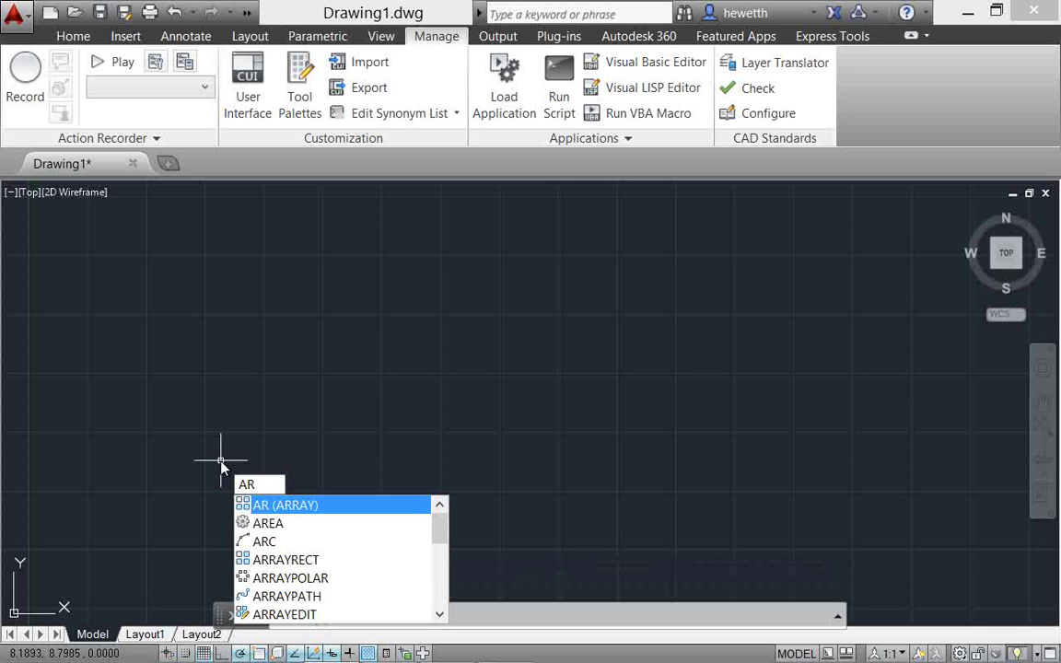
key(Down)
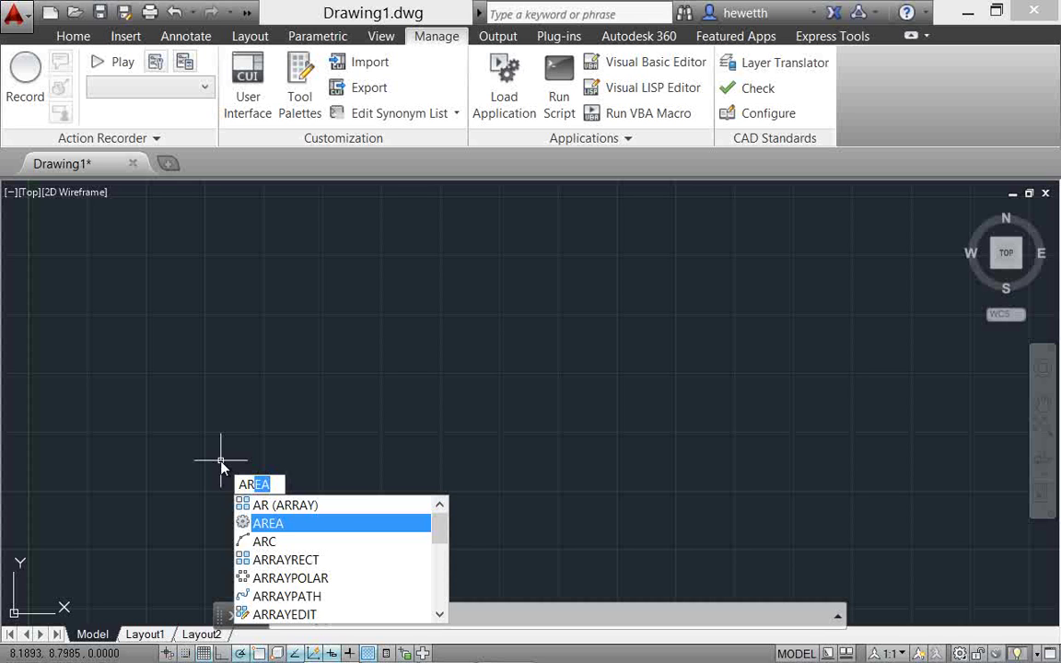
key(Return)
key(Escape)
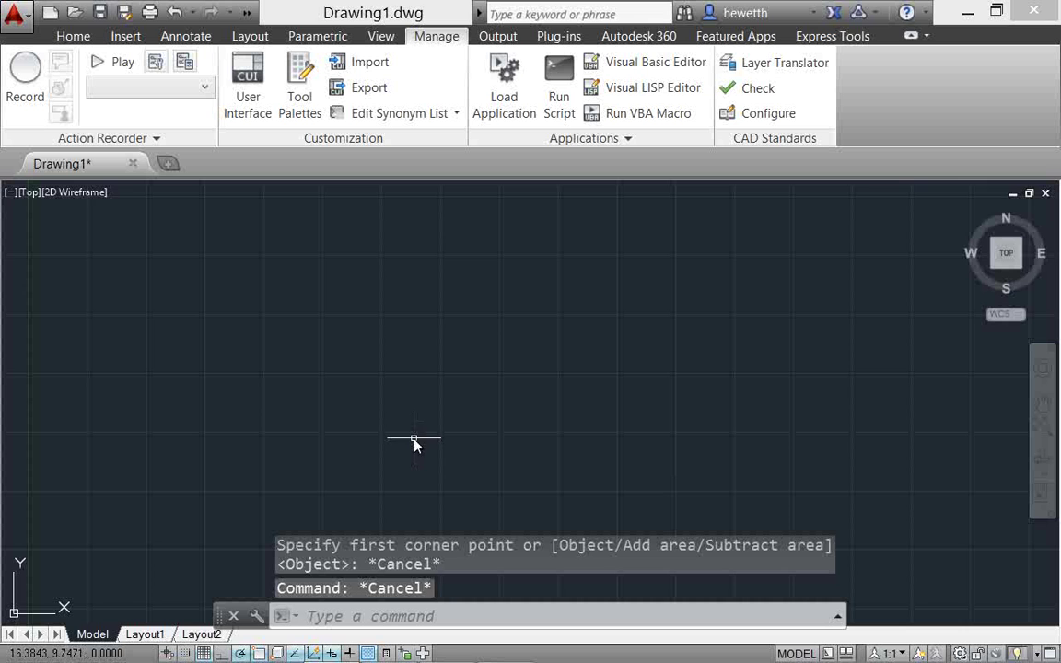
Enter BLOCK at the command line and search it on the internet
click(350, 616)
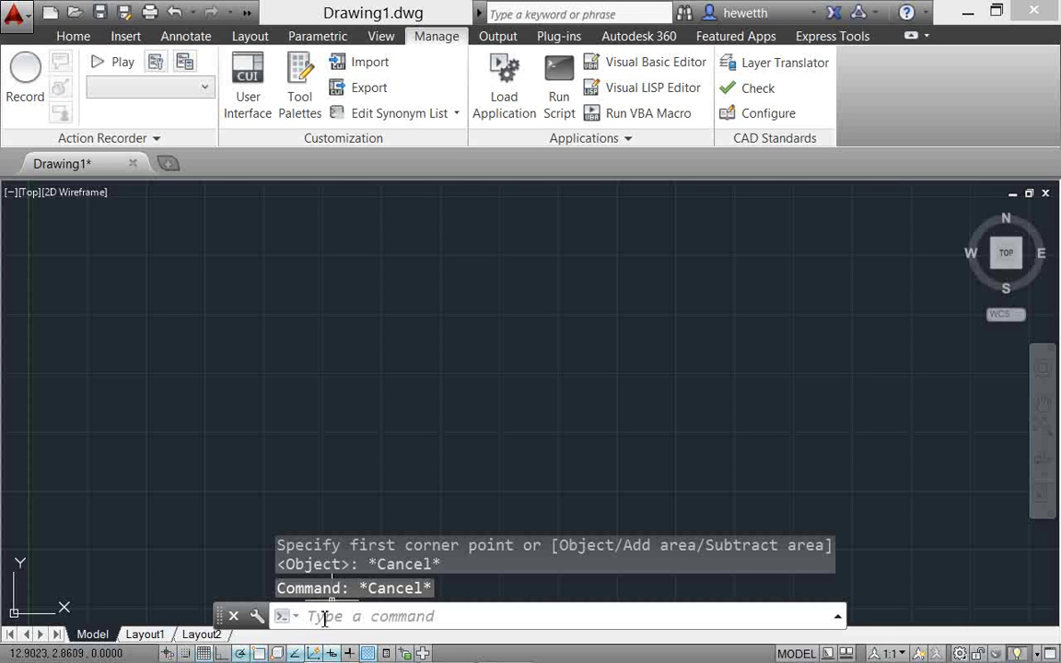
click(324, 619)
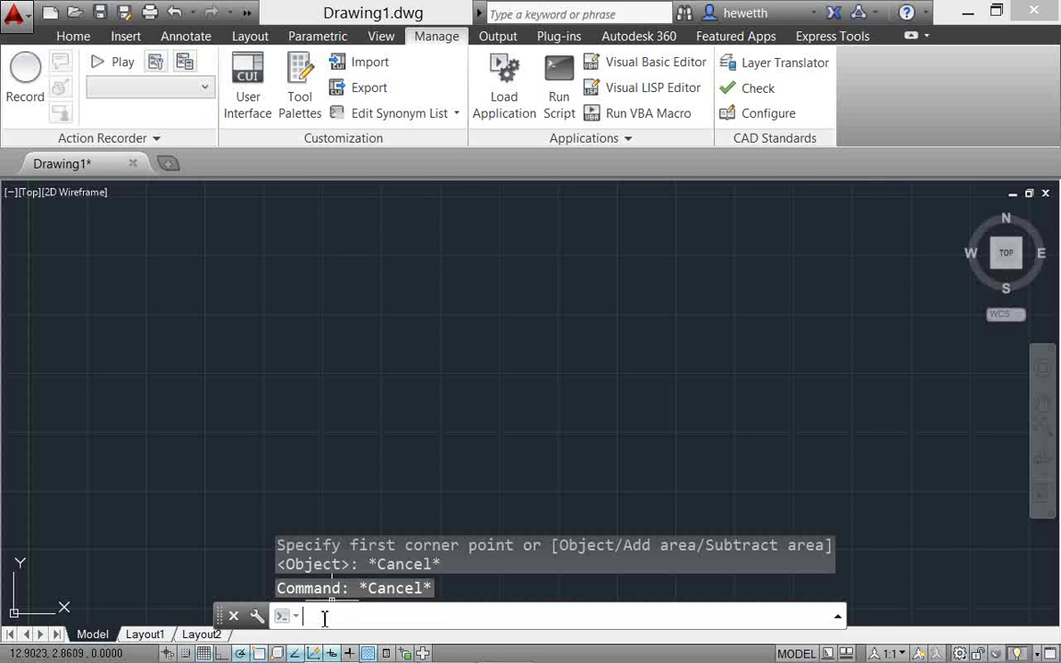
text(BLOCK)
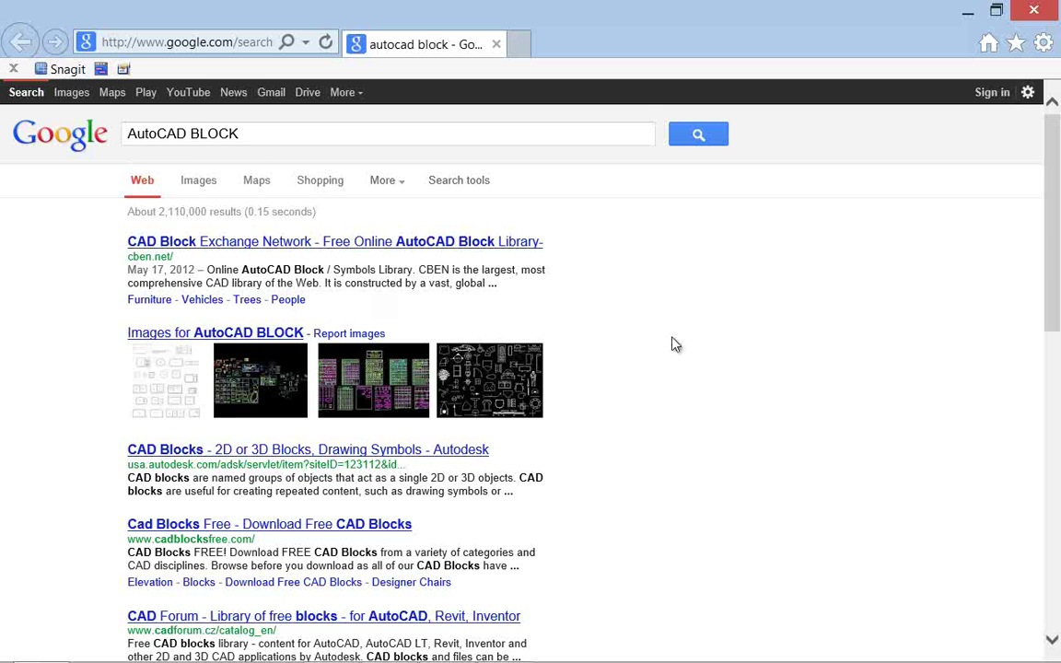
Browse the Google results for AutoCAD BLOCK, then close Internet Explorer
scroll(675, 344, down, 3)
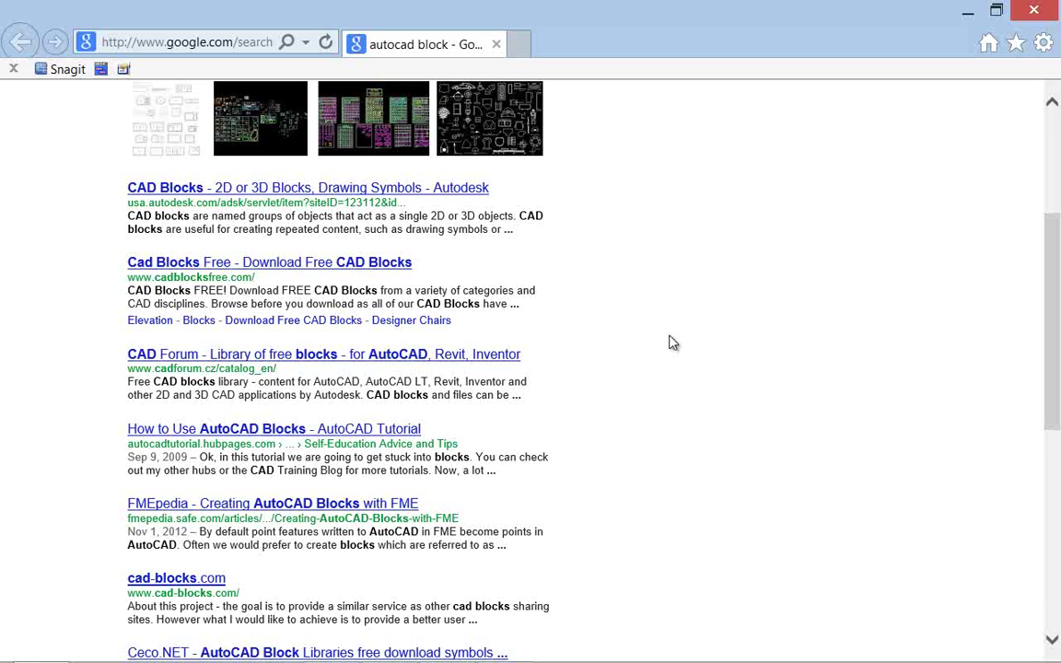
scroll(671, 342, up, 3)
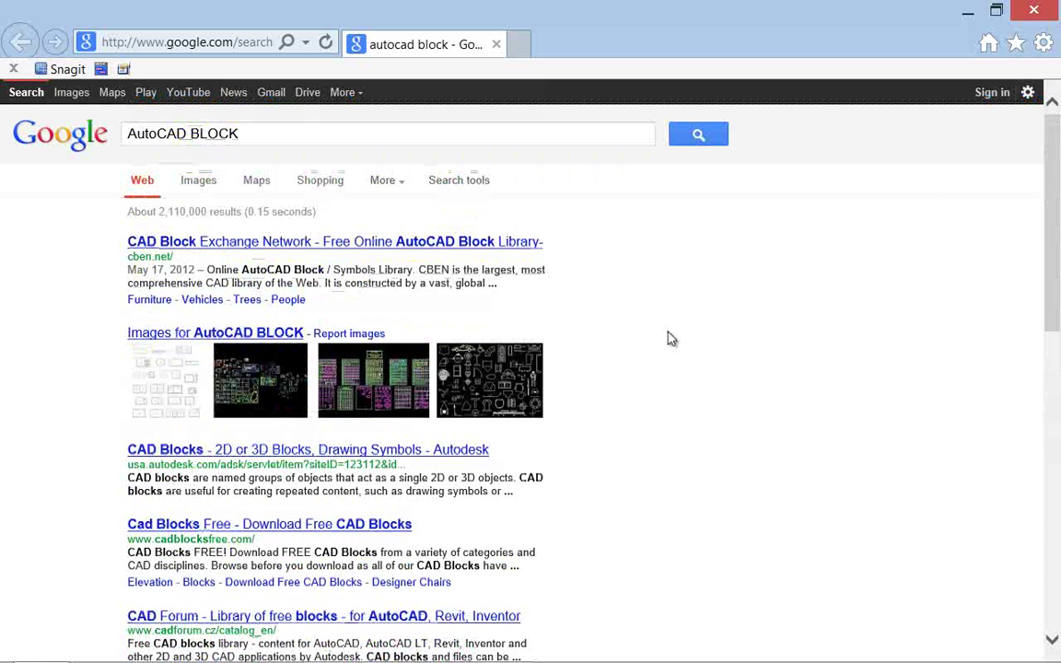
click(1031, 10)
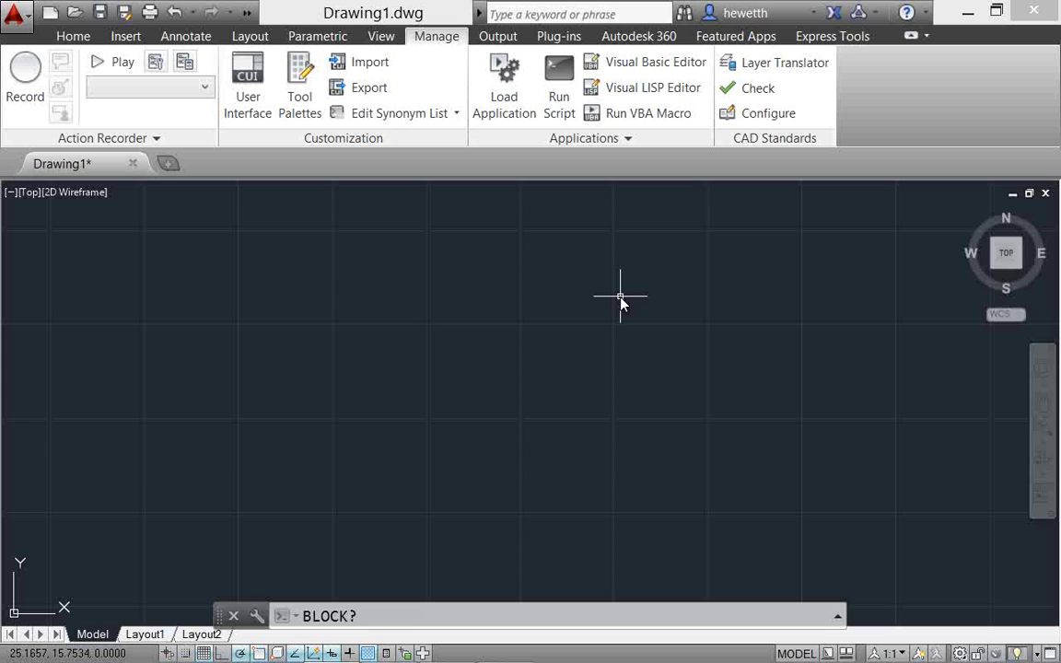
Cancel the BLOCK? prompt, zoom out, and bring up the Select File dialog
key(Escape)
click(394, 616)
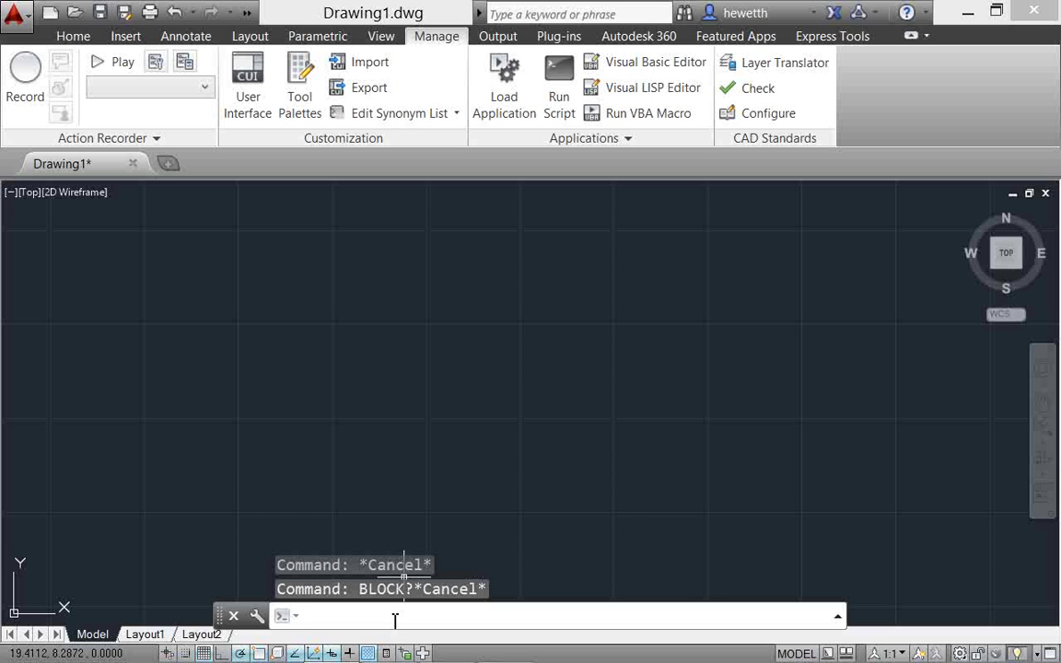
scroll(361, 416, down, 2)
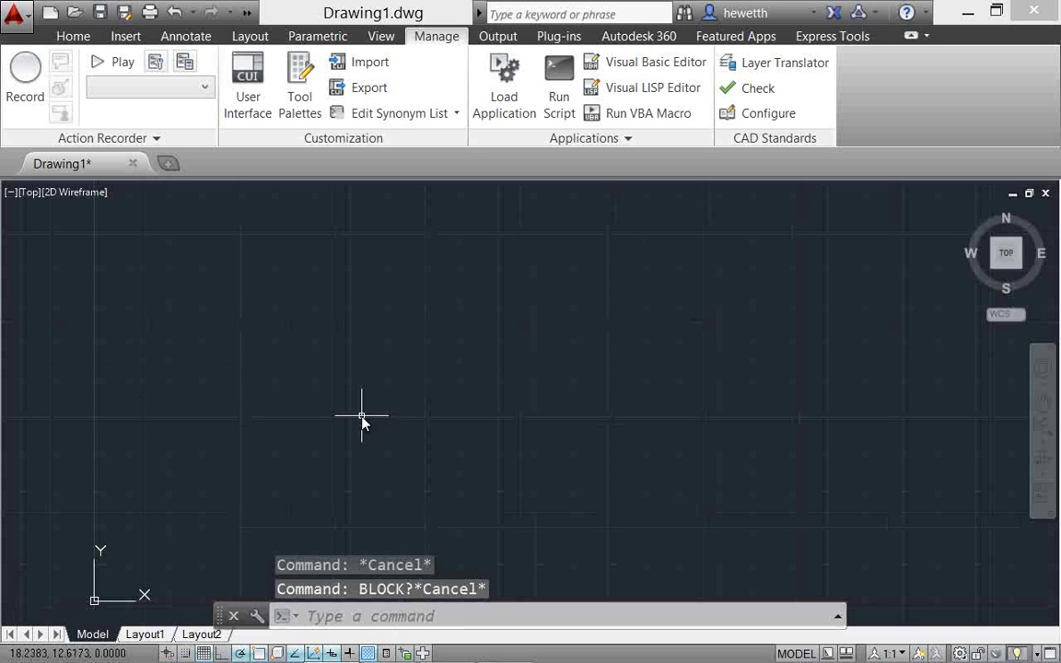
click(74, 12)
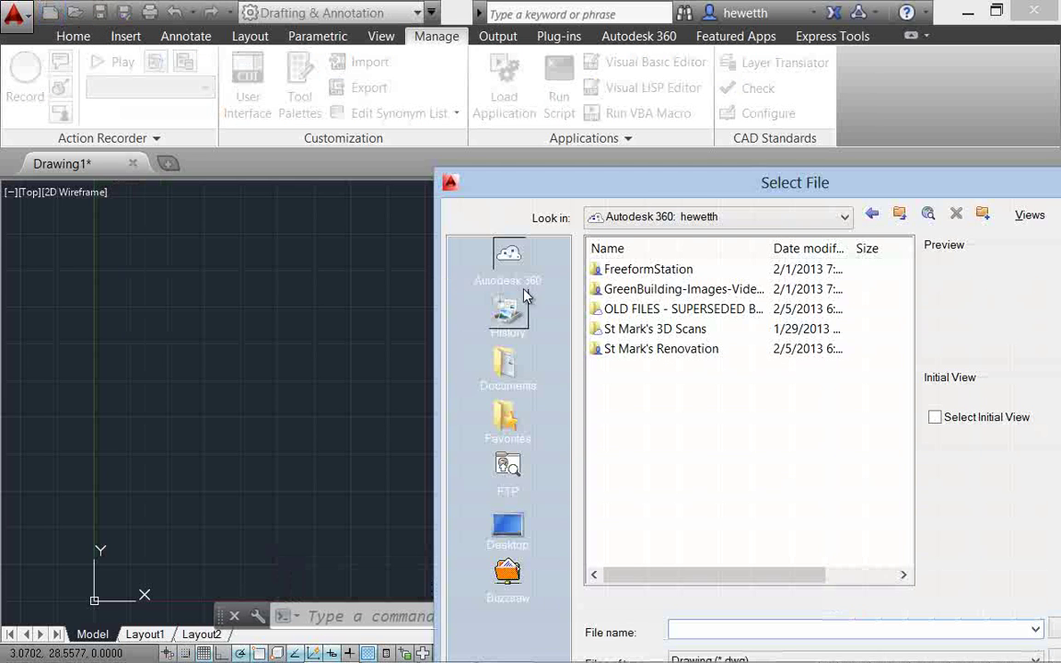
Open 011 Upper Floor GA.dwg from St Mark's Renovation > 03 Mallinson Wing > 03 Construction
double_click(640, 349)
double_click(647, 310)
click(626, 291)
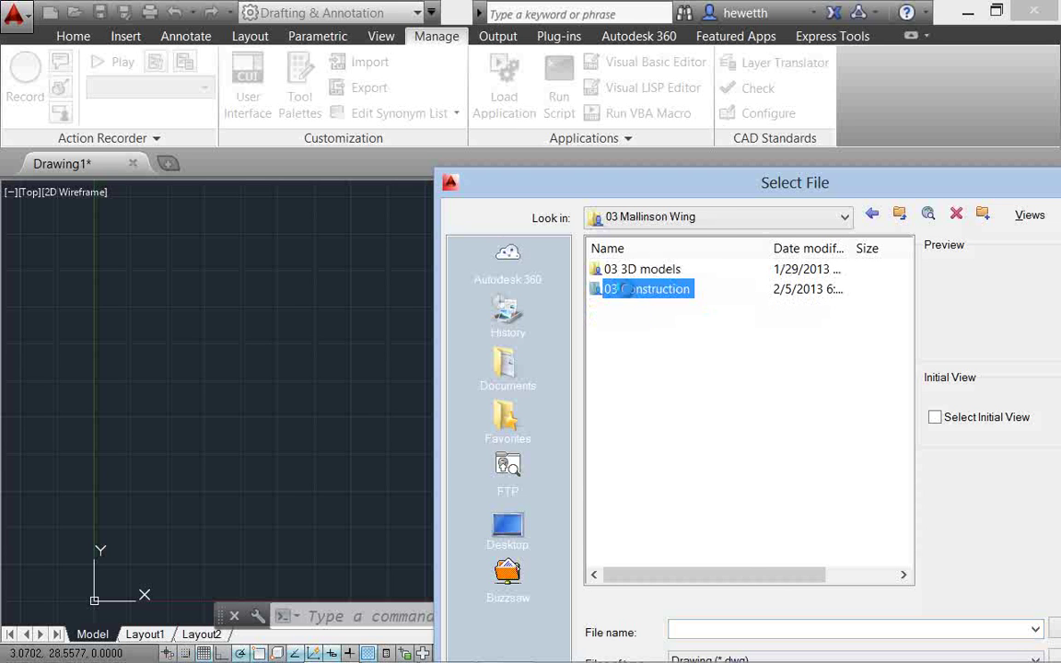
double_click(564, 390)
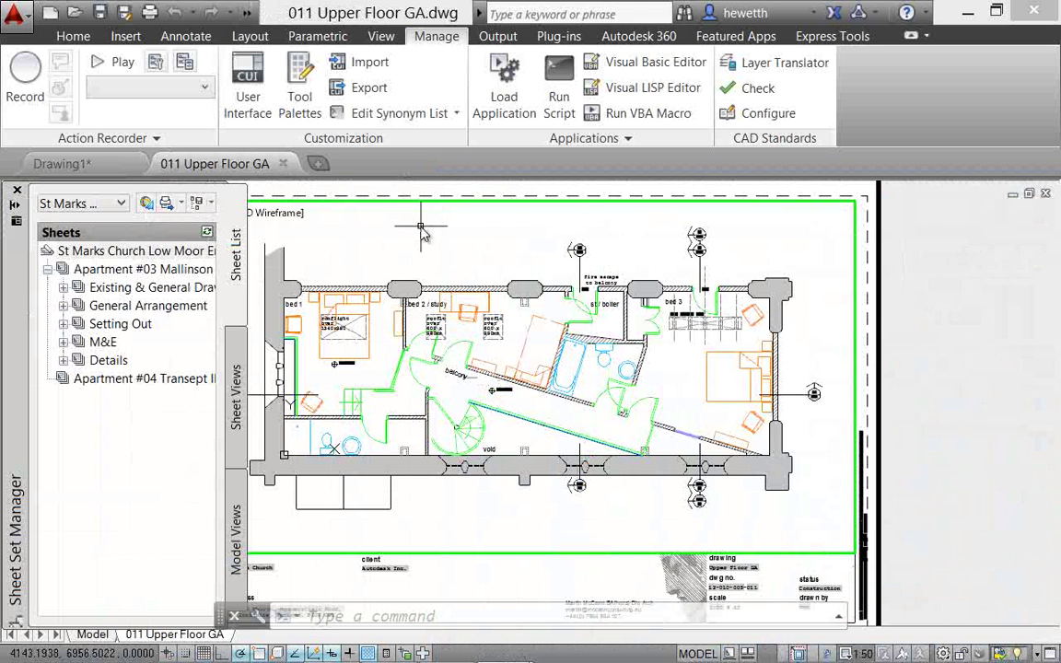
Hide Sheet Set Manager, switch to Model space, and zoom to show the whole plan
click(17, 190)
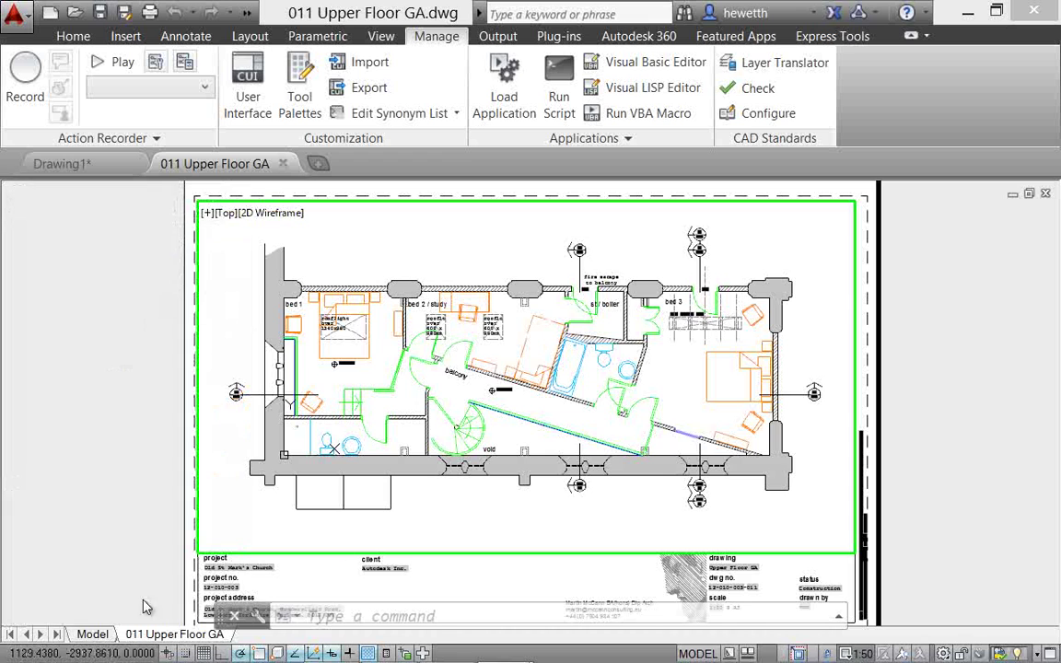
click(94, 635)
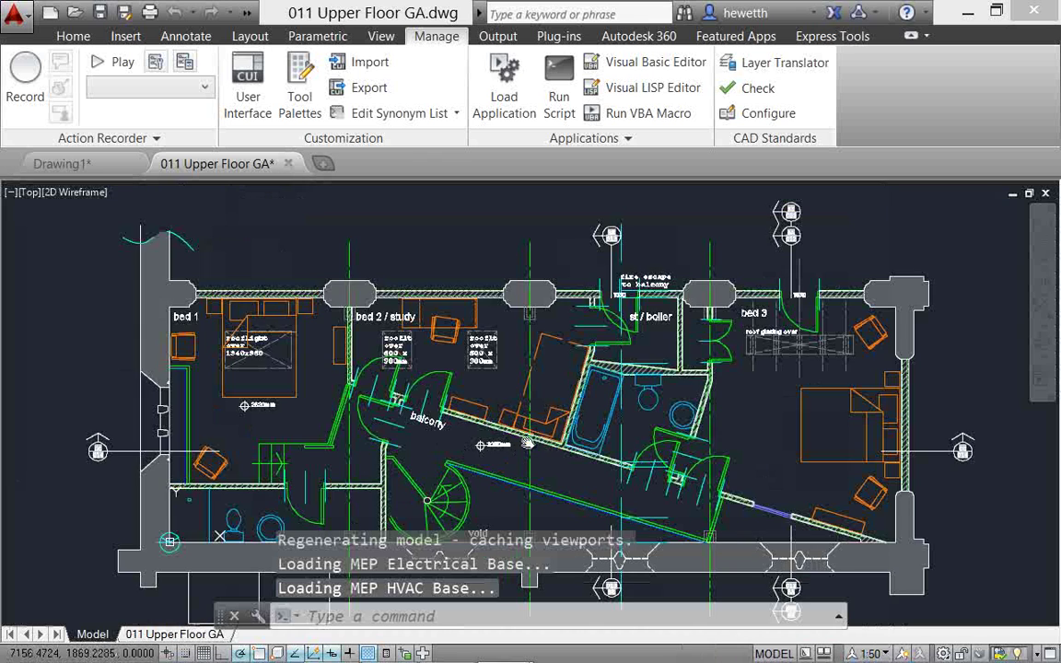
middle_click(586, 366)
middle_click(585, 366)
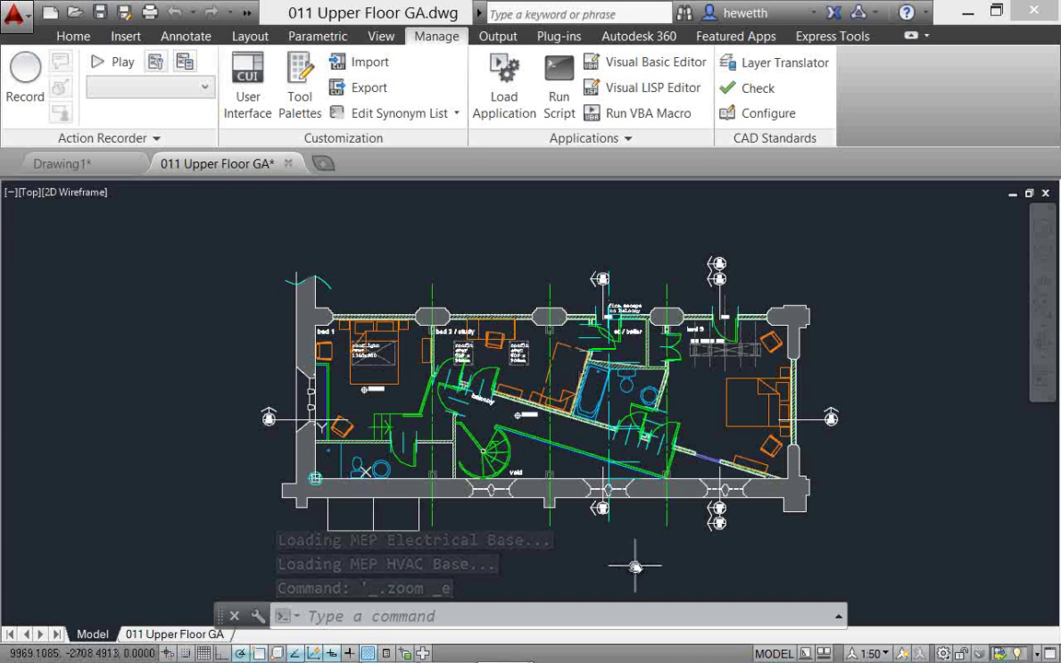
click(545, 617)
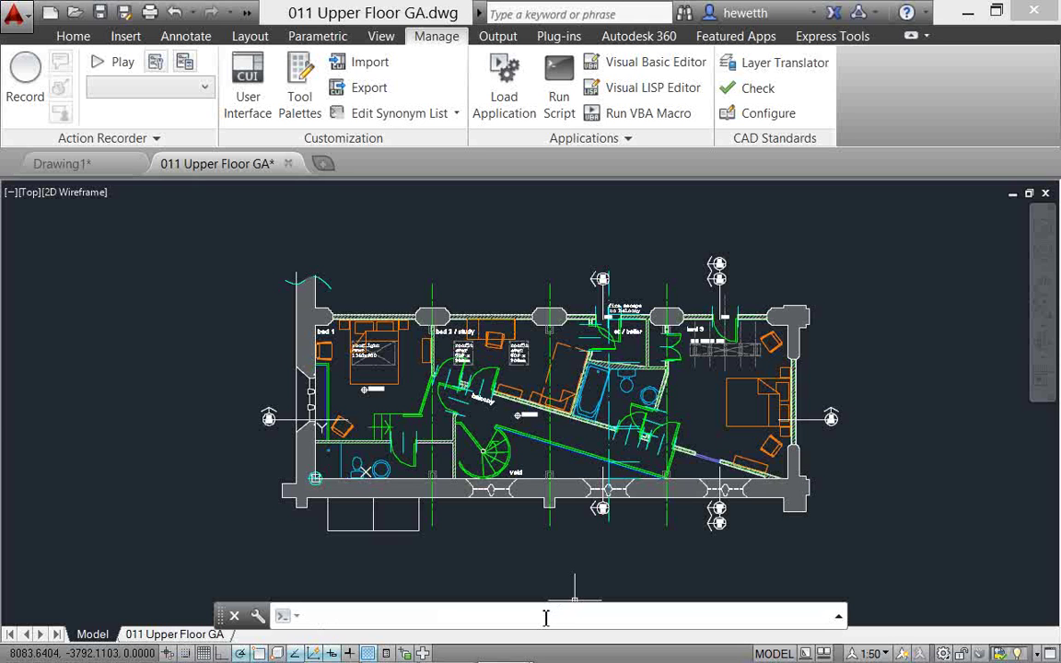
Pick the A-Door-G layer from the DOOR search to make it current, then search DOOR again
text(DO)
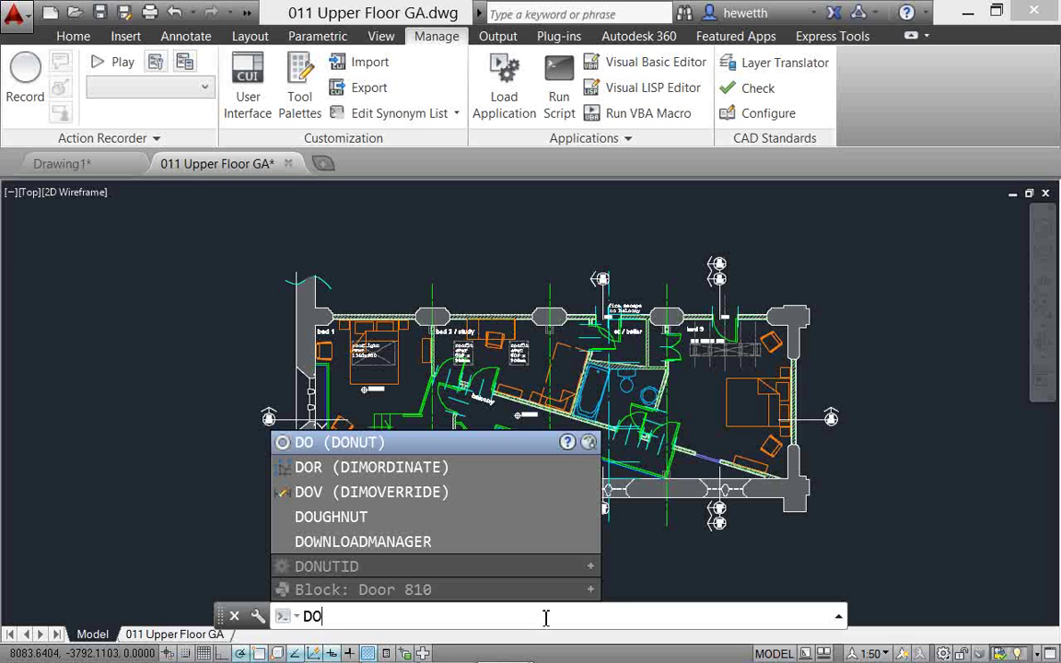
text(OR)
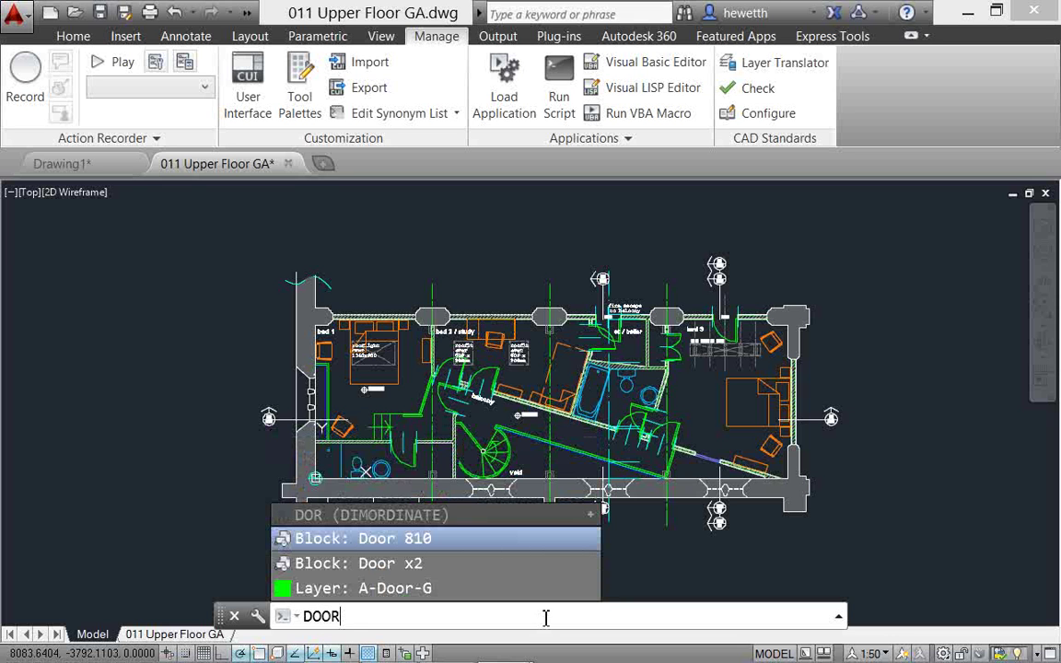
mouse_move(366, 570)
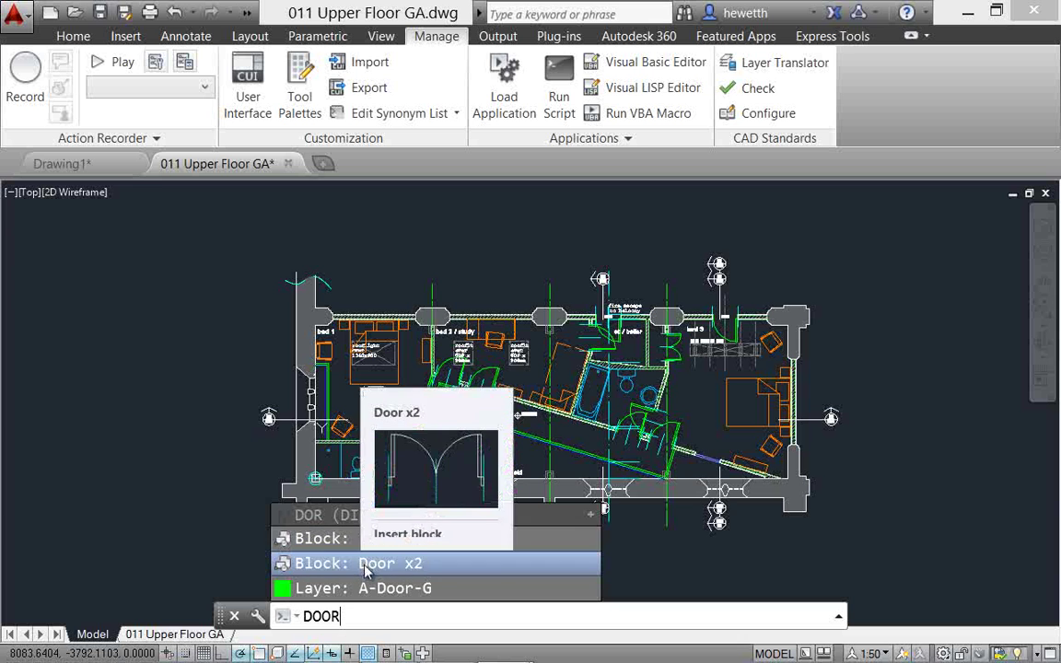
mouse_move(345, 546)
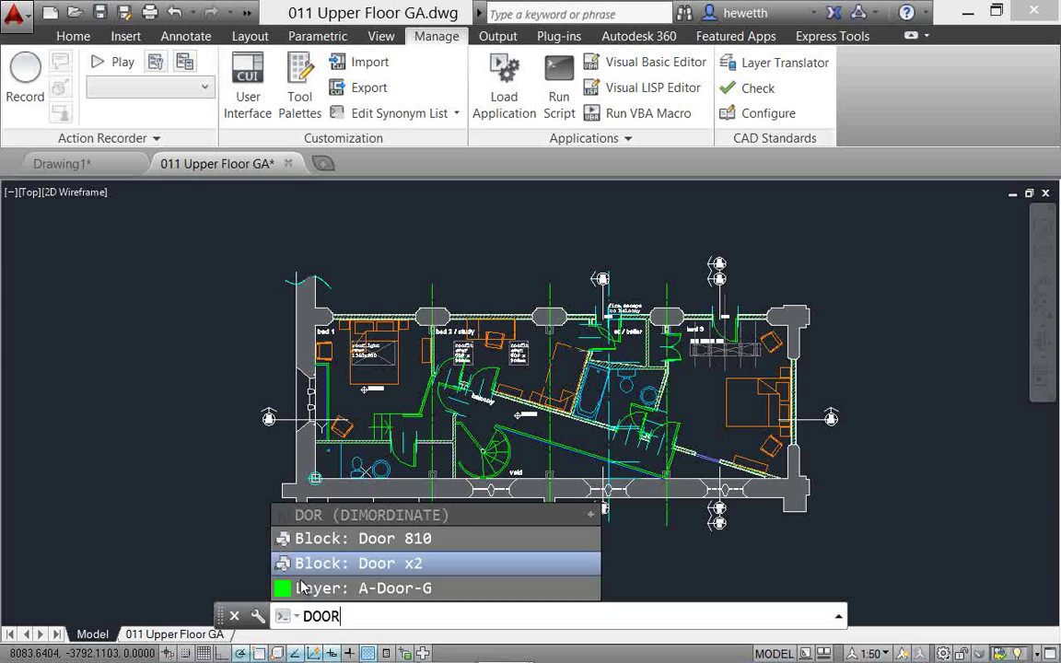
mouse_move(306, 589)
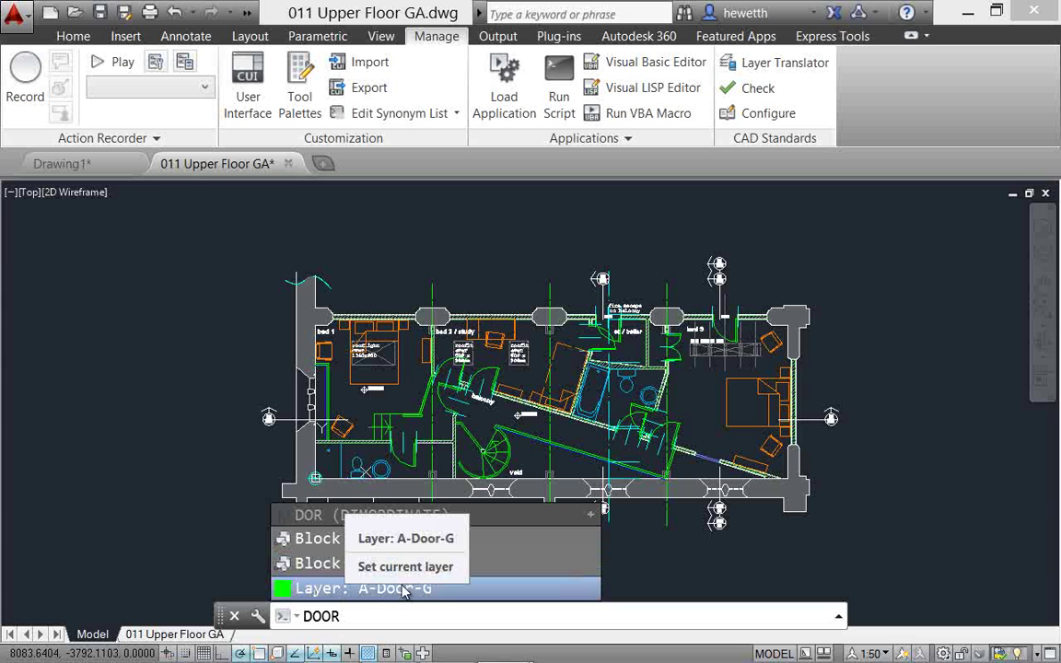
click(324, 589)
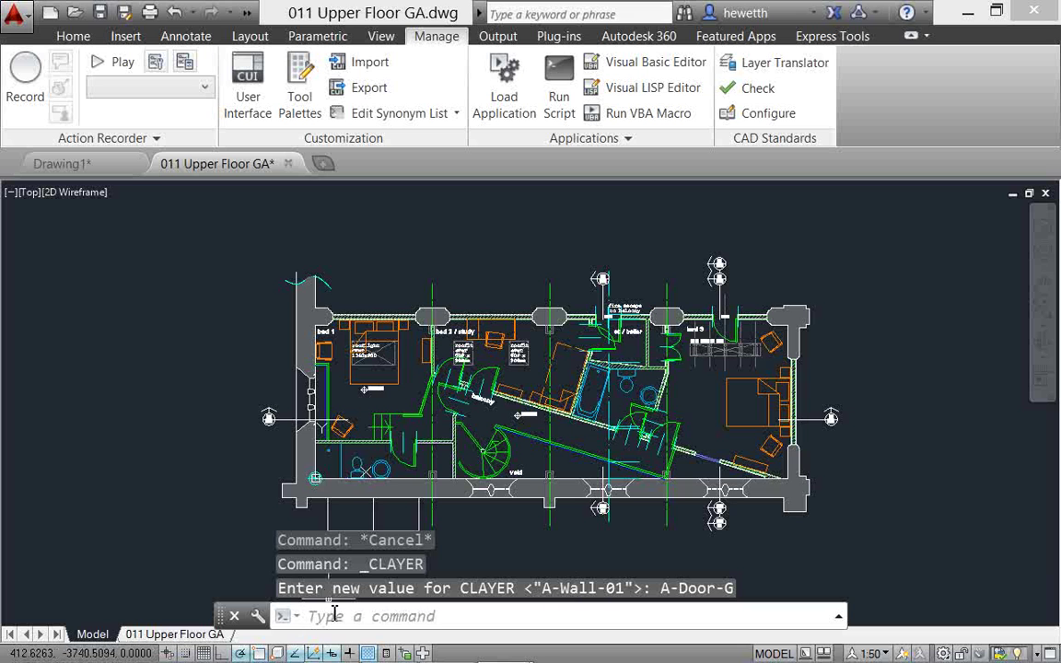
click(335, 615)
text(DOOR)
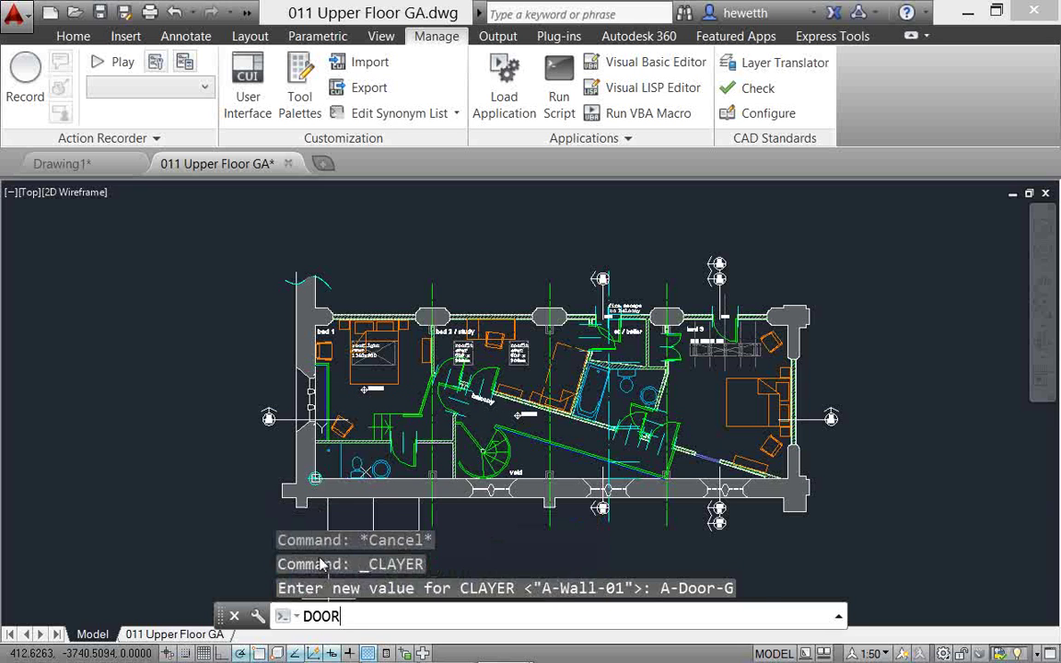
Insert the Door x2 block on the bed 2 / study top wall at scale 1, rotation 0
scroll(488, 294, up, 4)
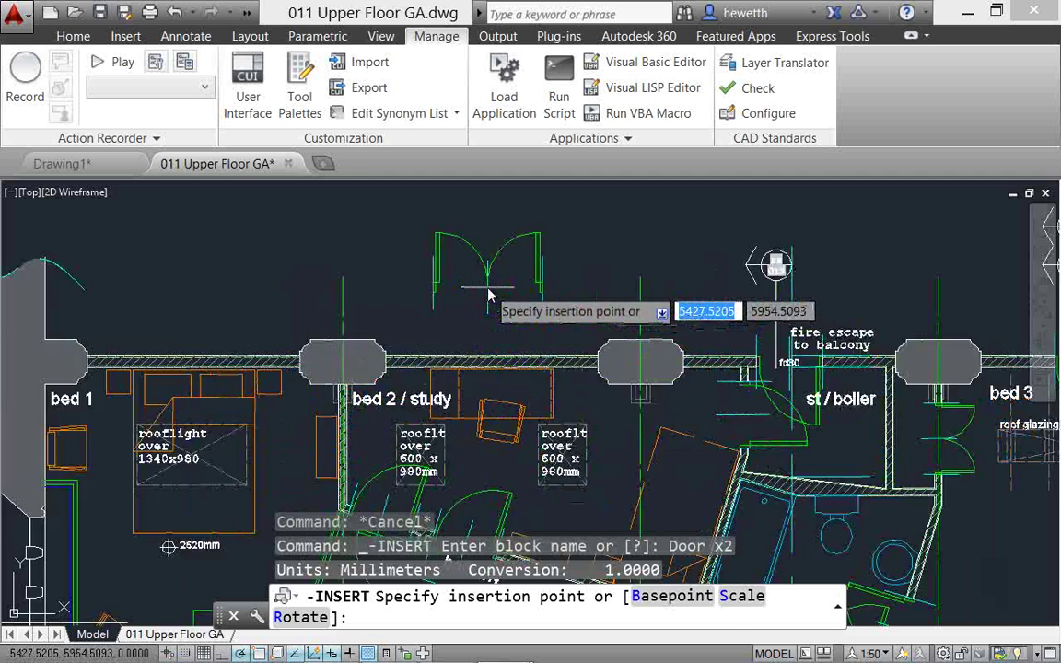
scroll(488, 295, up, 2)
click(465, 353)
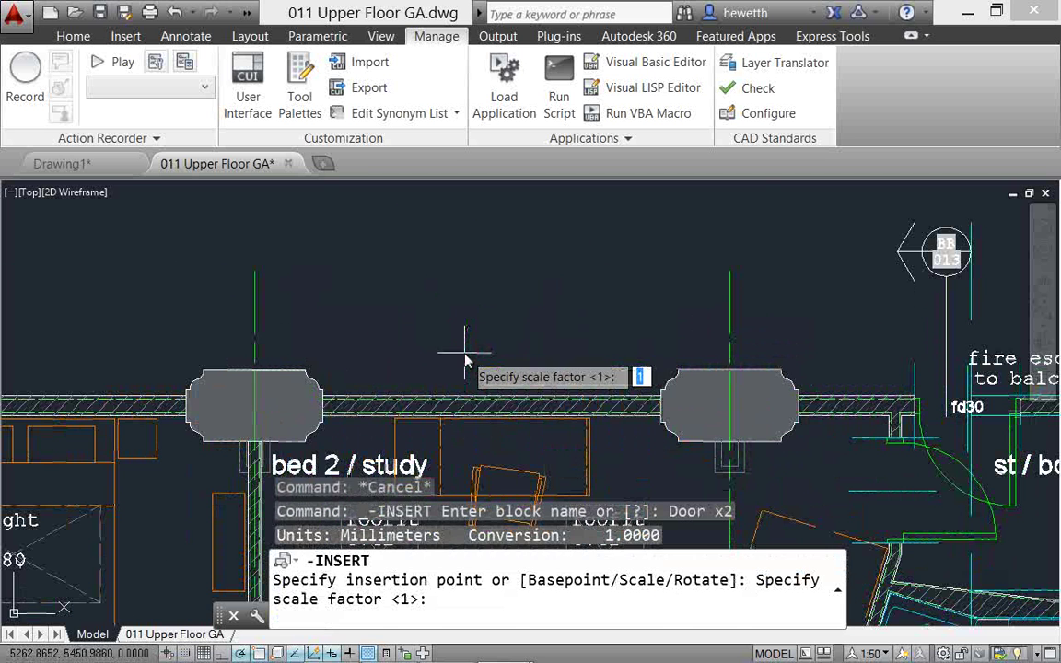
key(Return)
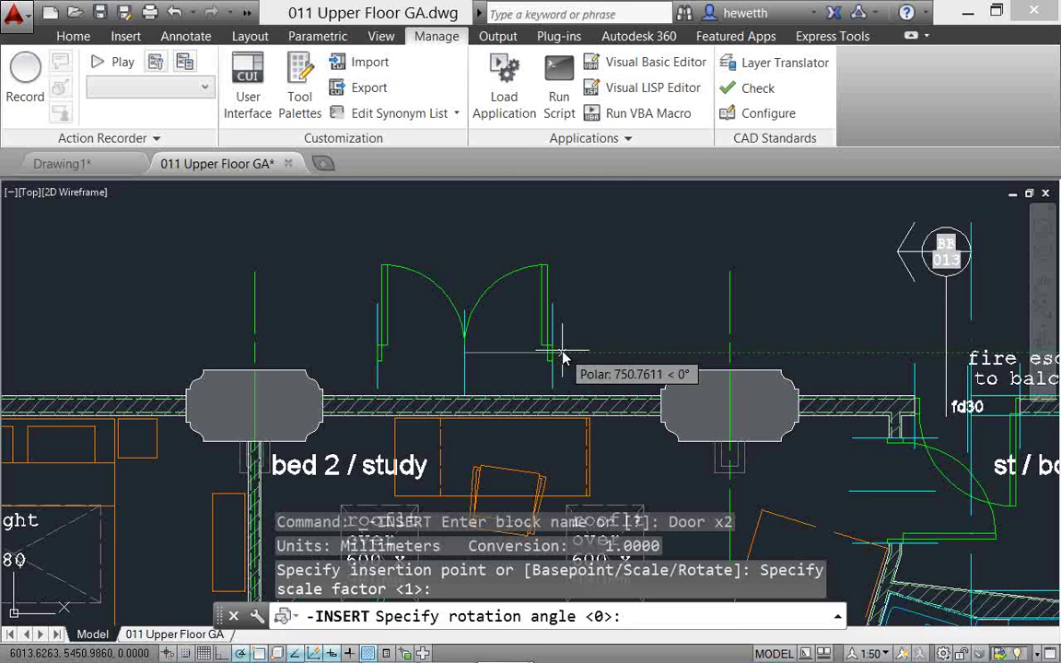
key(Return)
scroll(630, 327, down, 2)
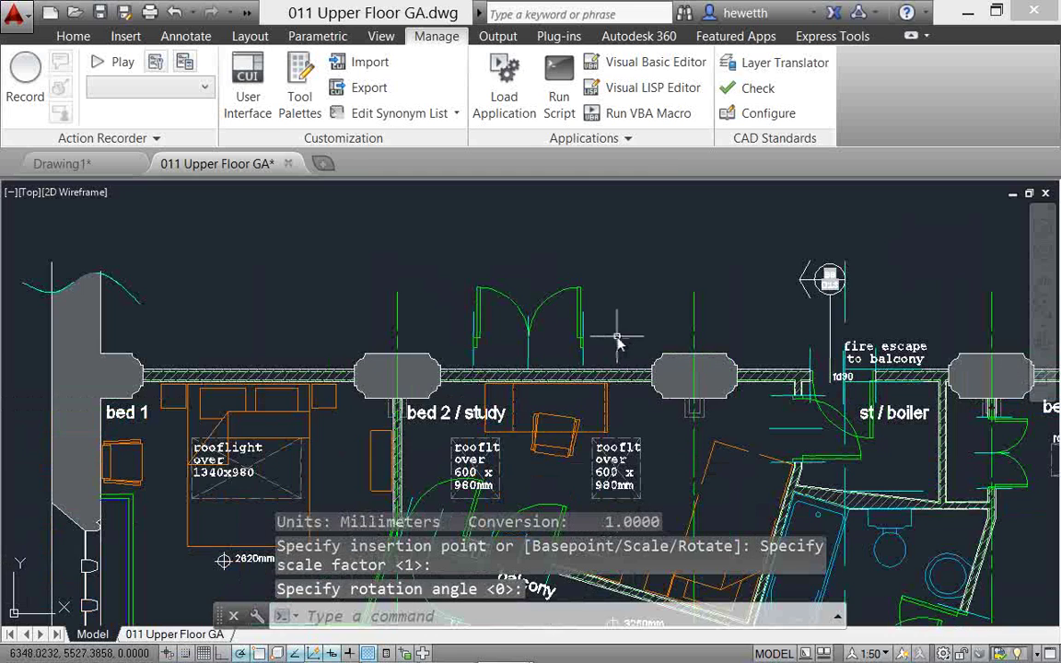
scroll(617, 336, down, 3)
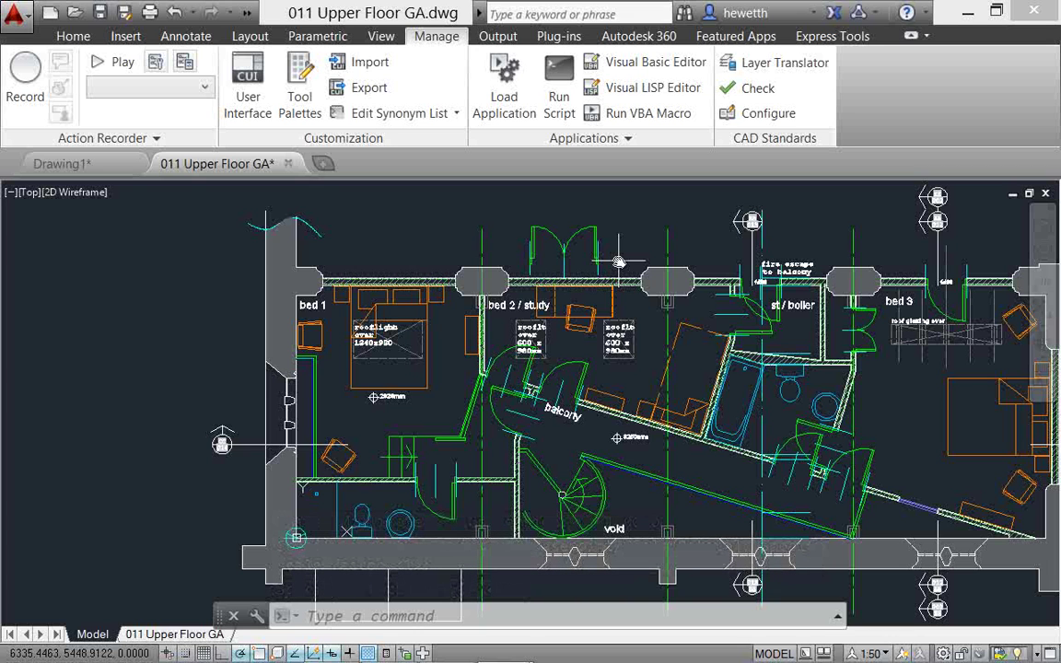
click(381, 617)
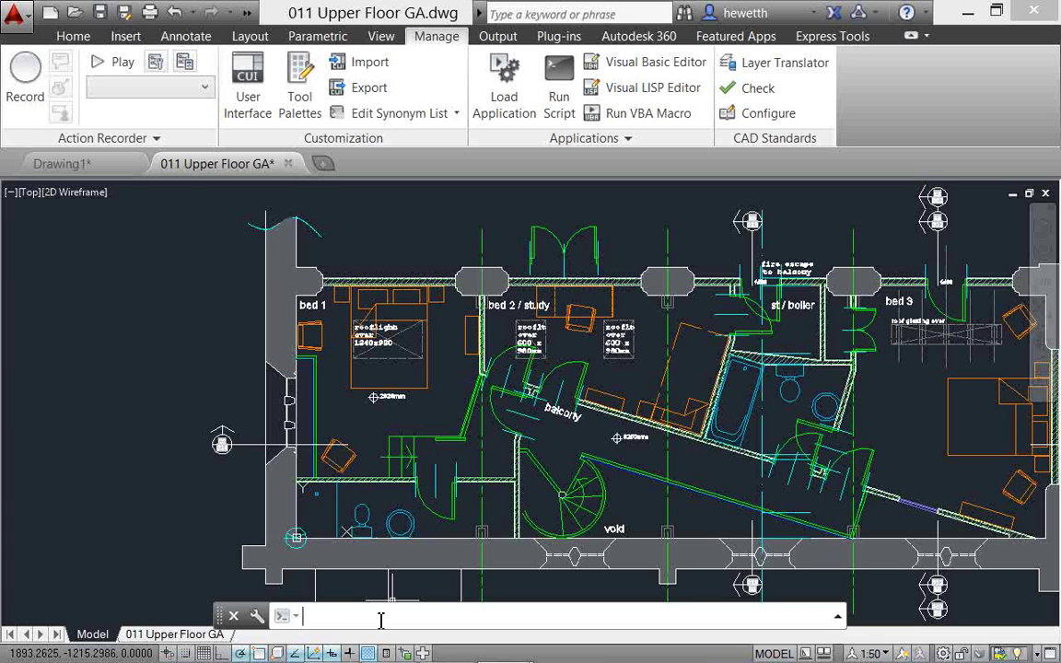
text(DO)
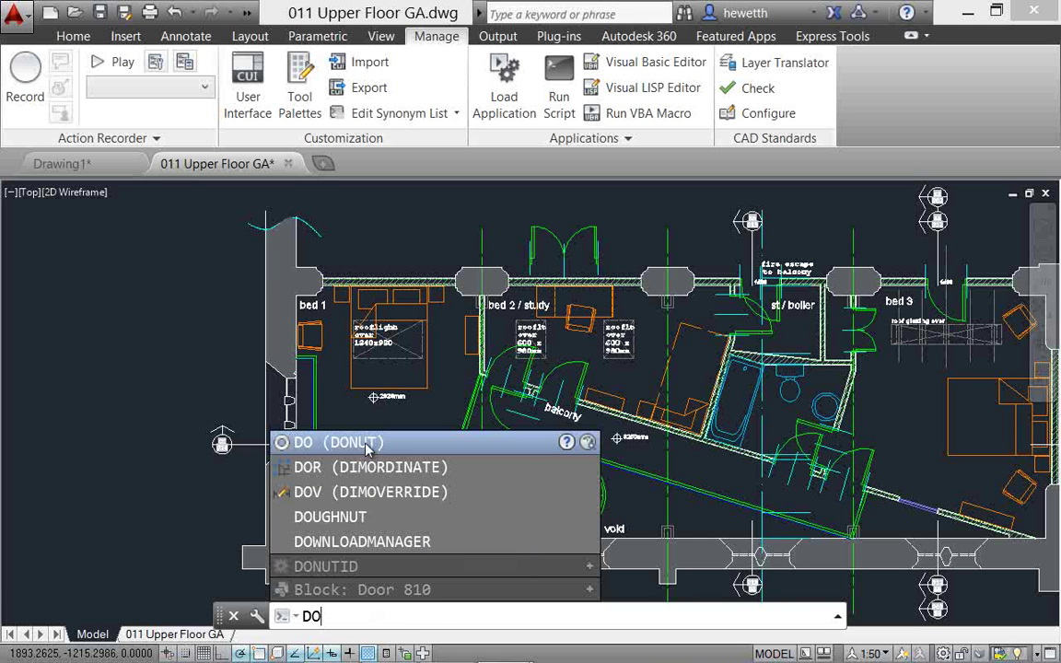
key(Up)
key(Up)
key(Up)
key(Up)
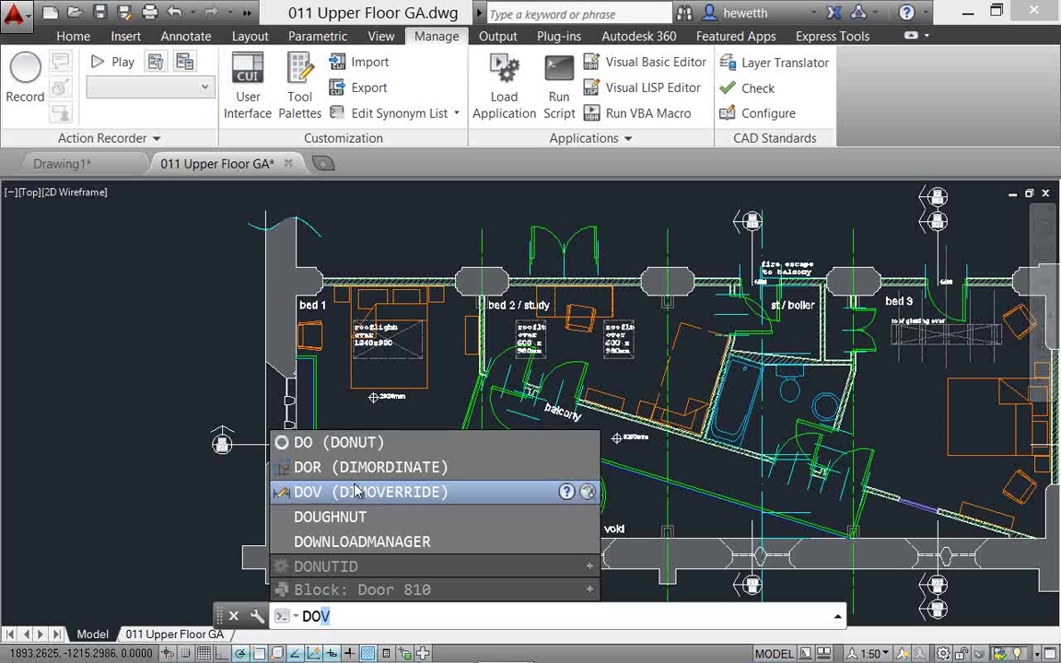
key(Down)
key(Down)
key(Down)
key(Down)
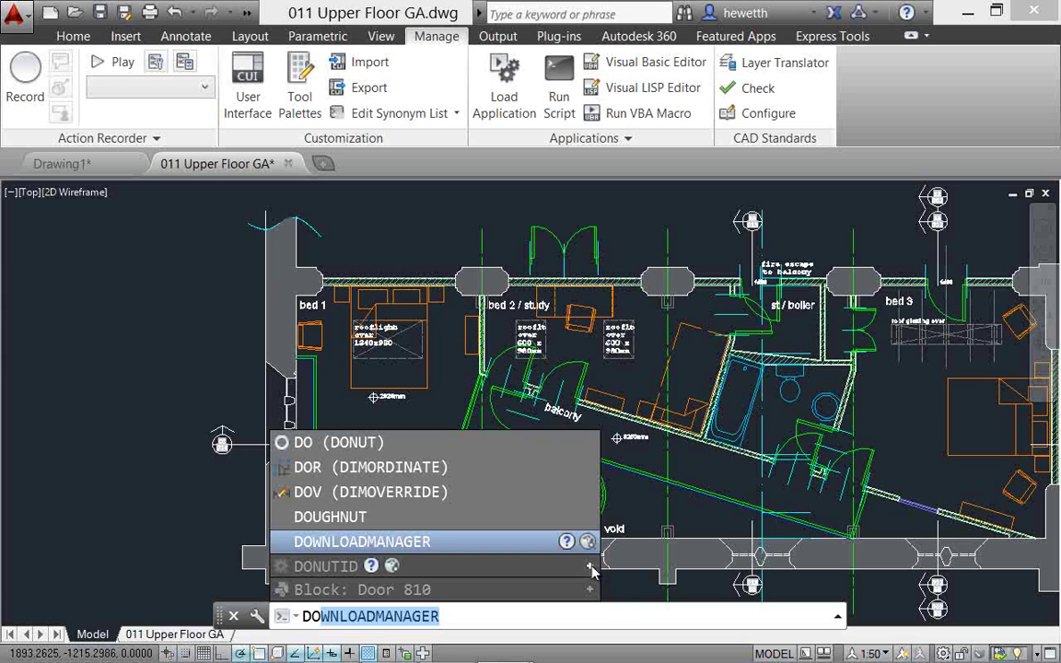
key(Down)
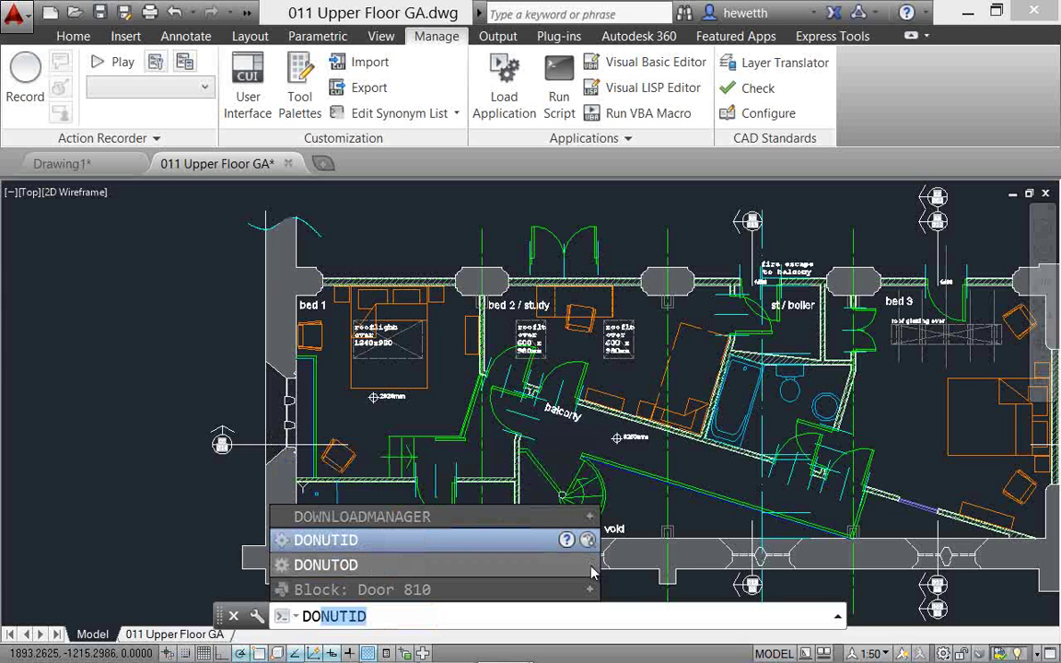
key(Down)
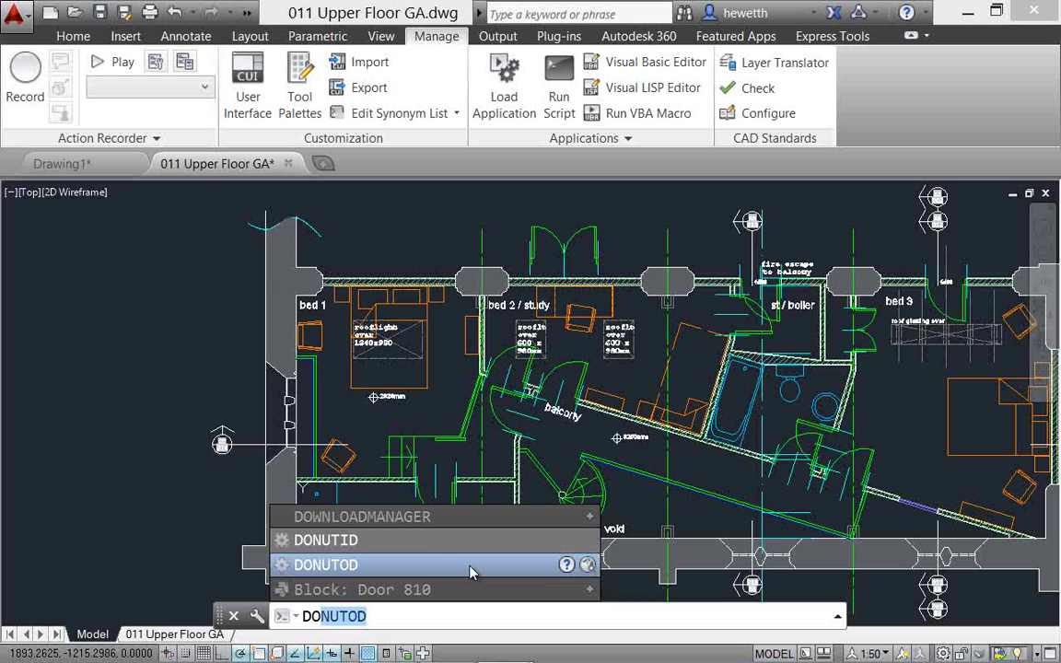
key(Up)
key(Down)
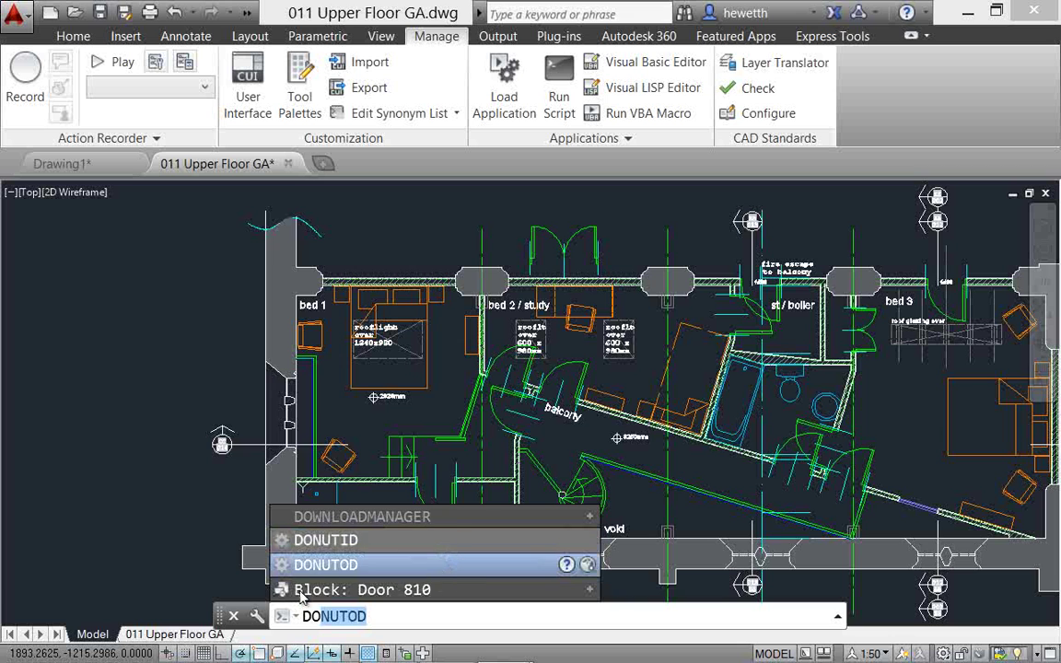
mouse_move(411, 599)
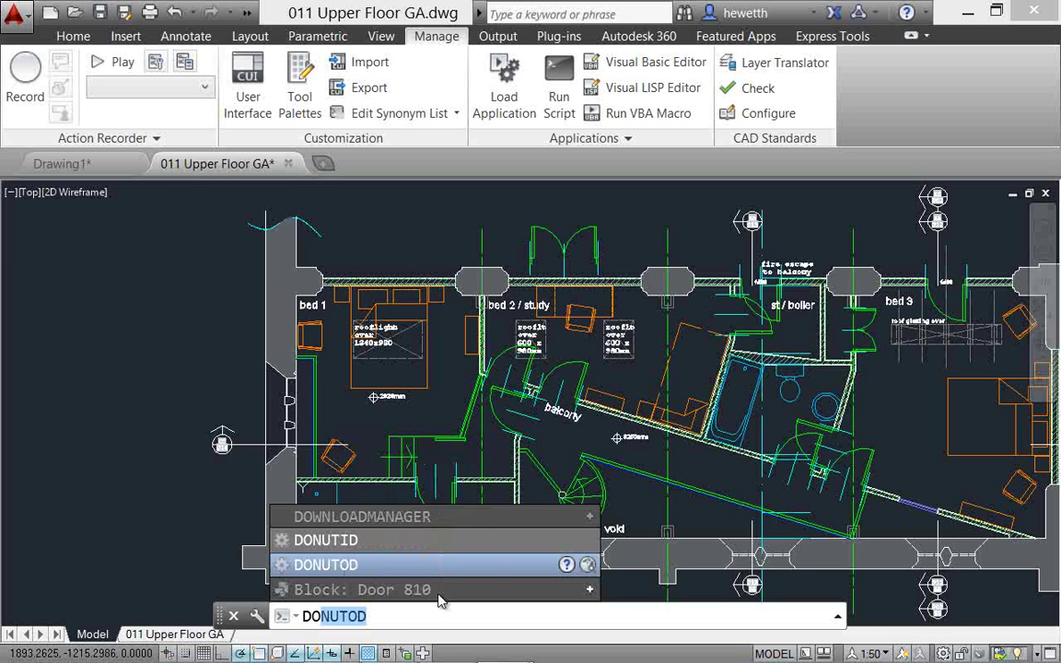
click(589, 589)
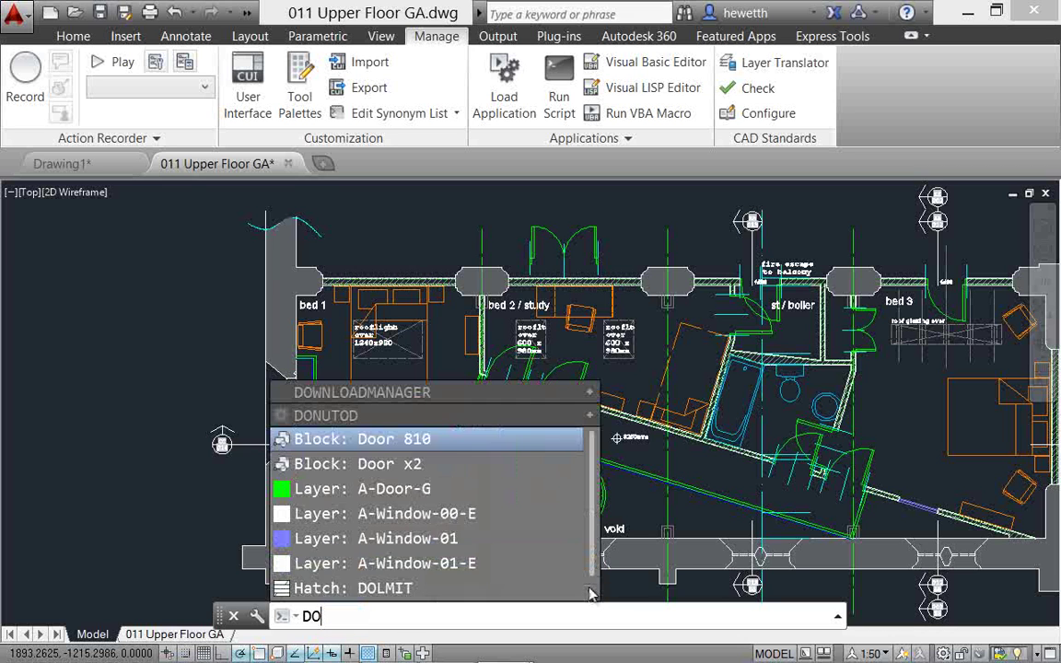
mouse_move(409, 446)
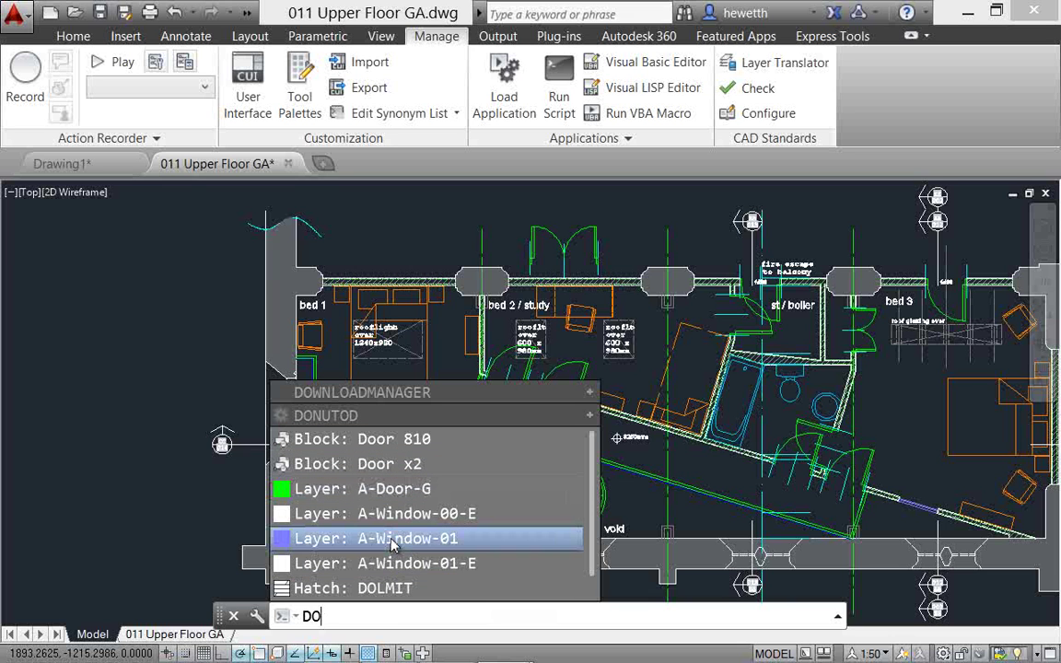
mouse_move(392, 545)
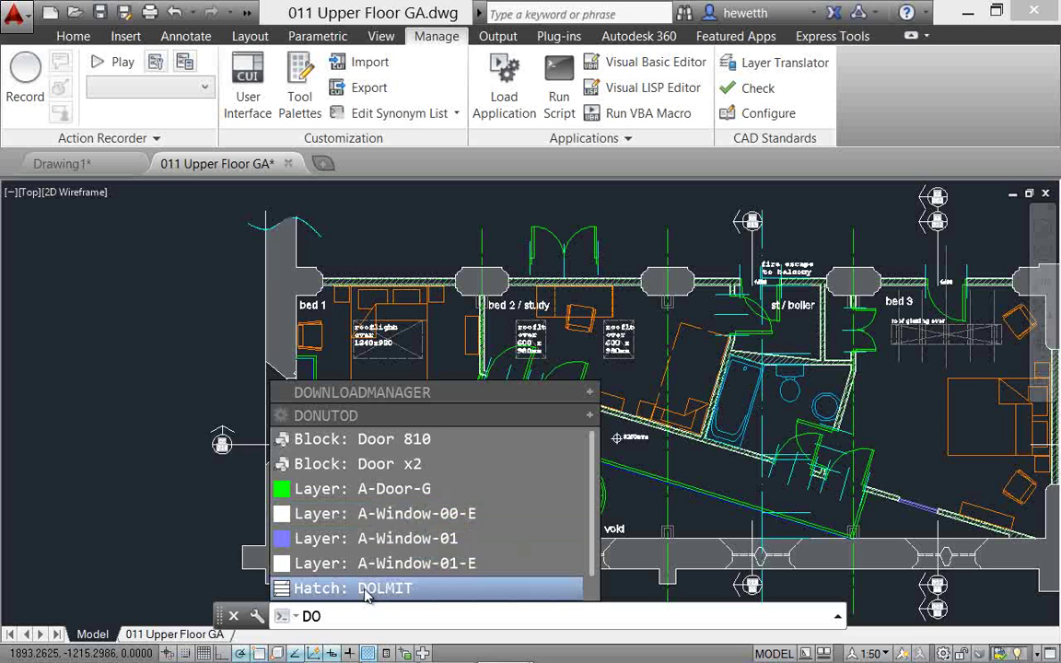
mouse_move(367, 597)
text(O)
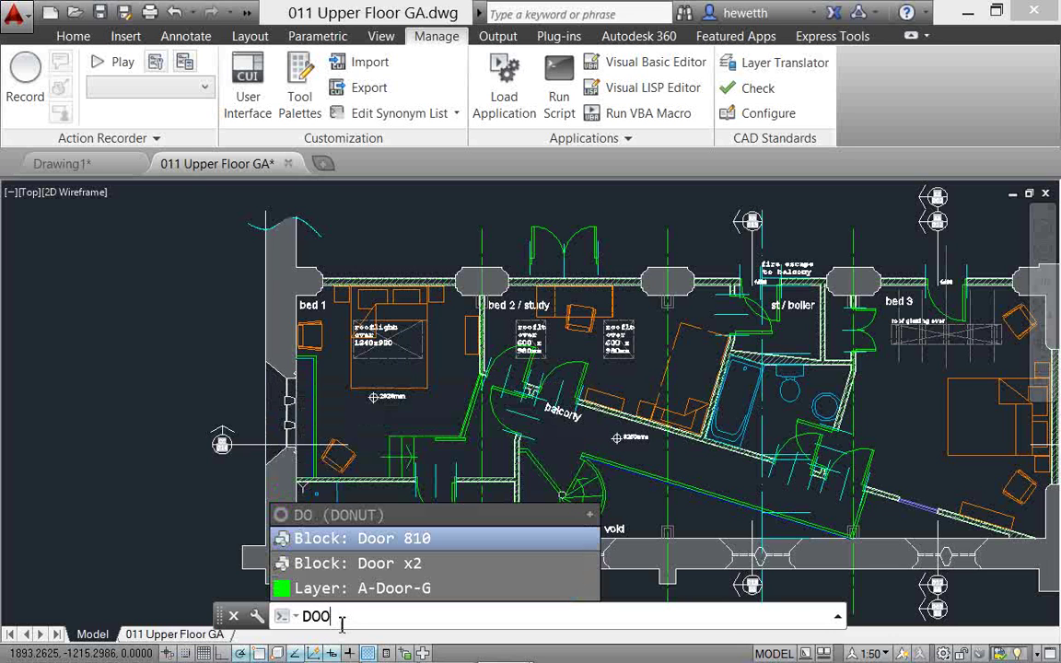
text(R)
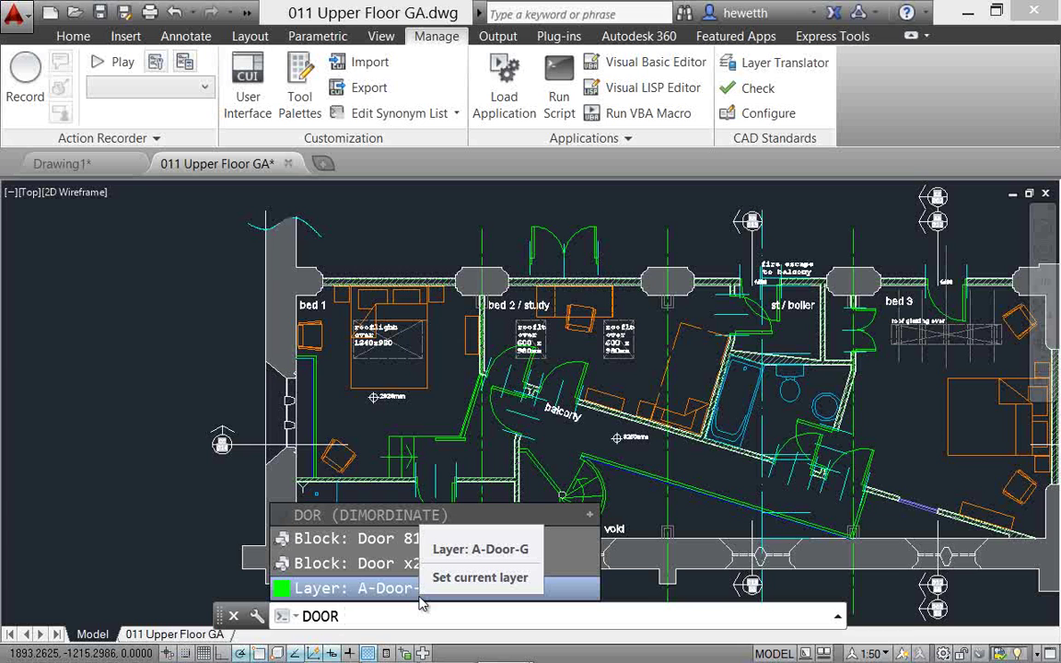
key(Escape)
key(Escape)
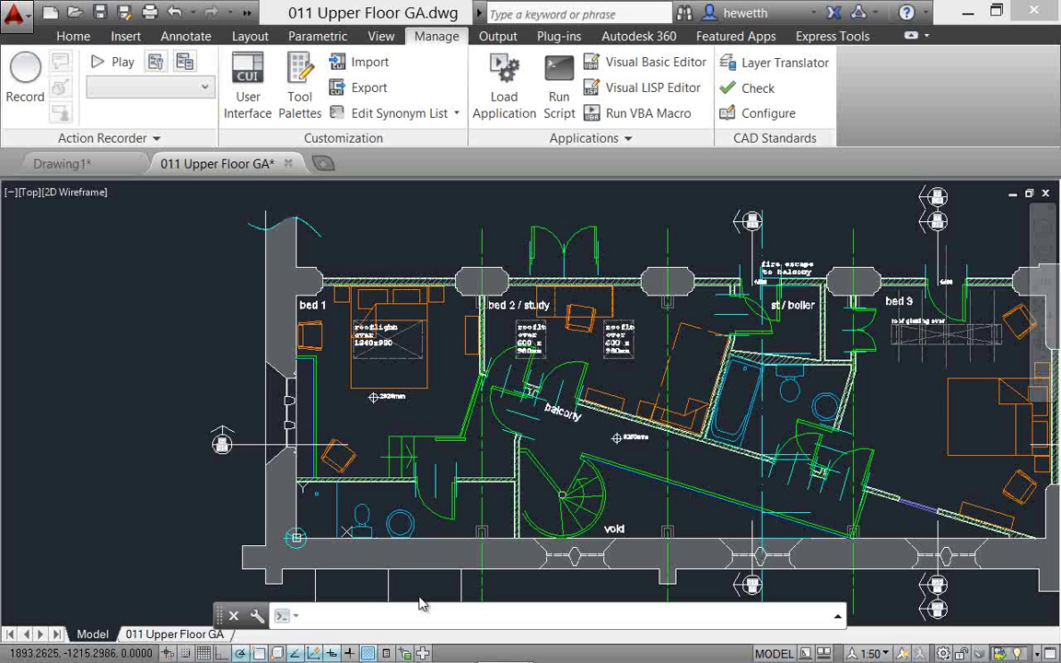
Open the command line's Customize menu to reach Input Search Options
click(259, 617)
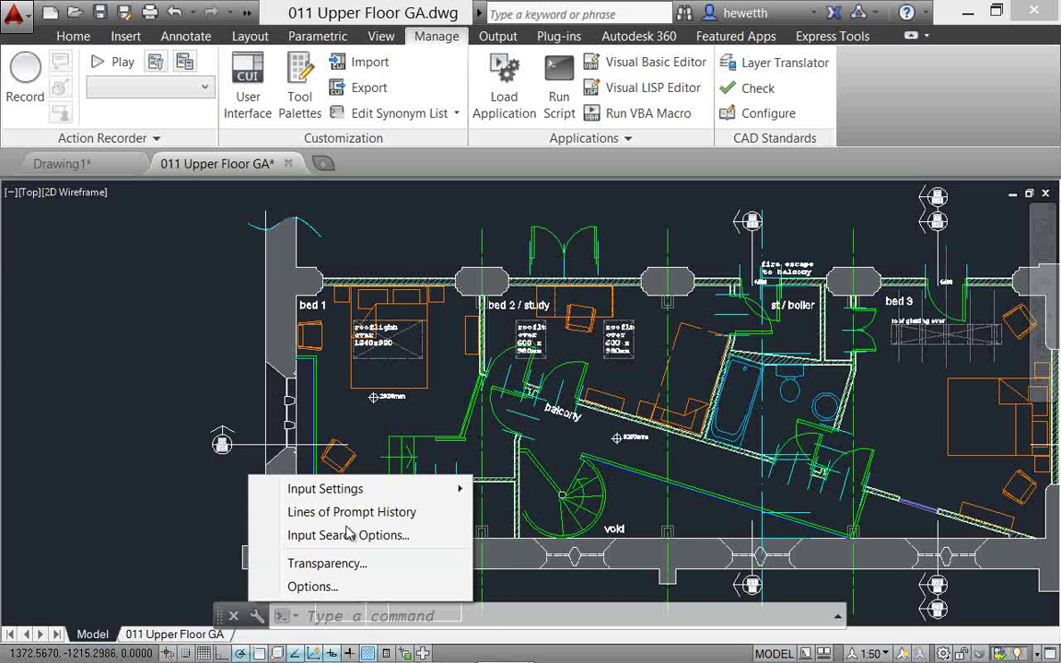
mouse_move(357, 497)
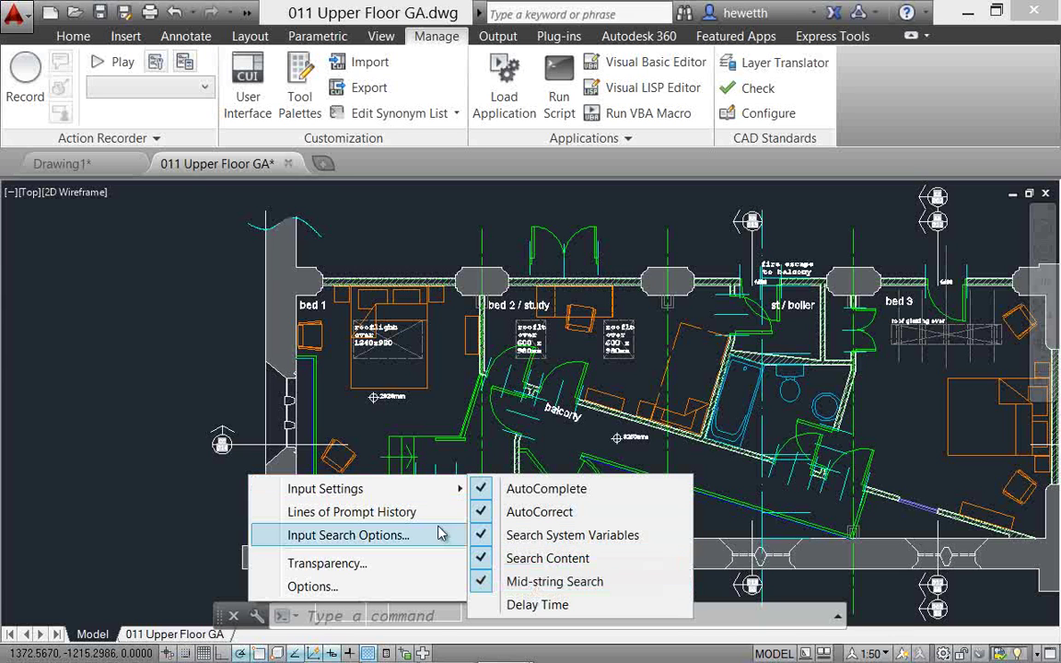
Open Input Search Options and cancel it without changing any settings
click(388, 537)
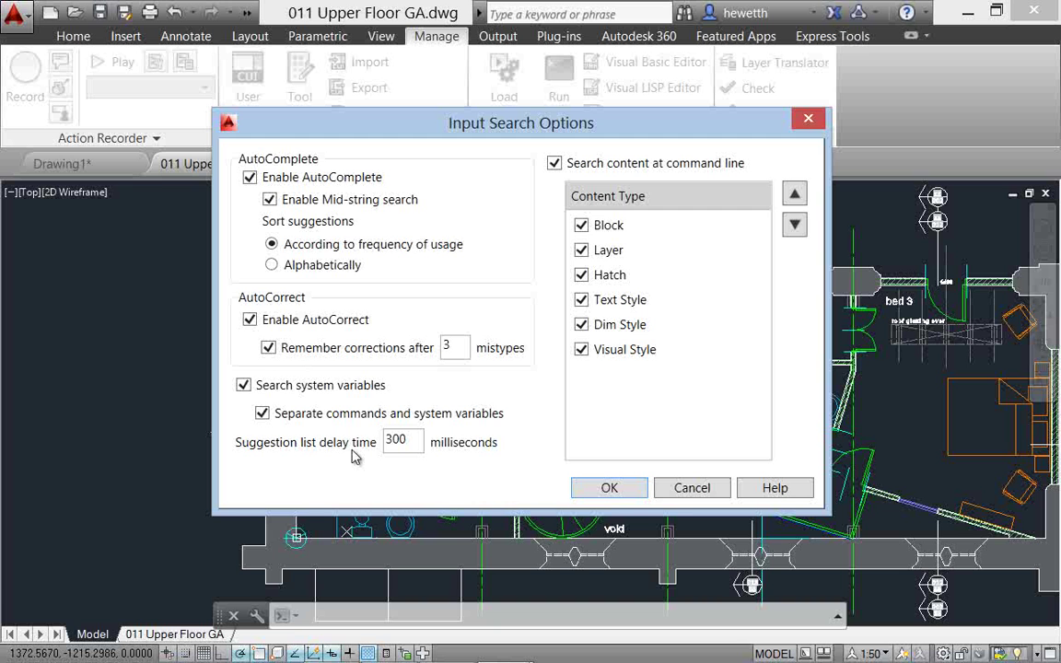
click(690, 489)
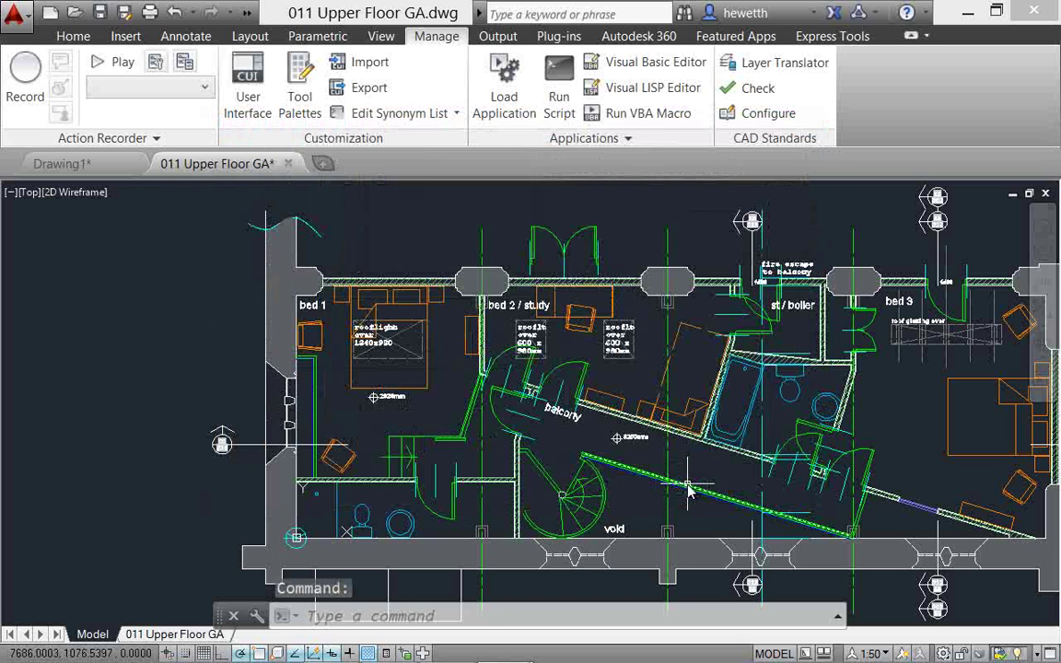